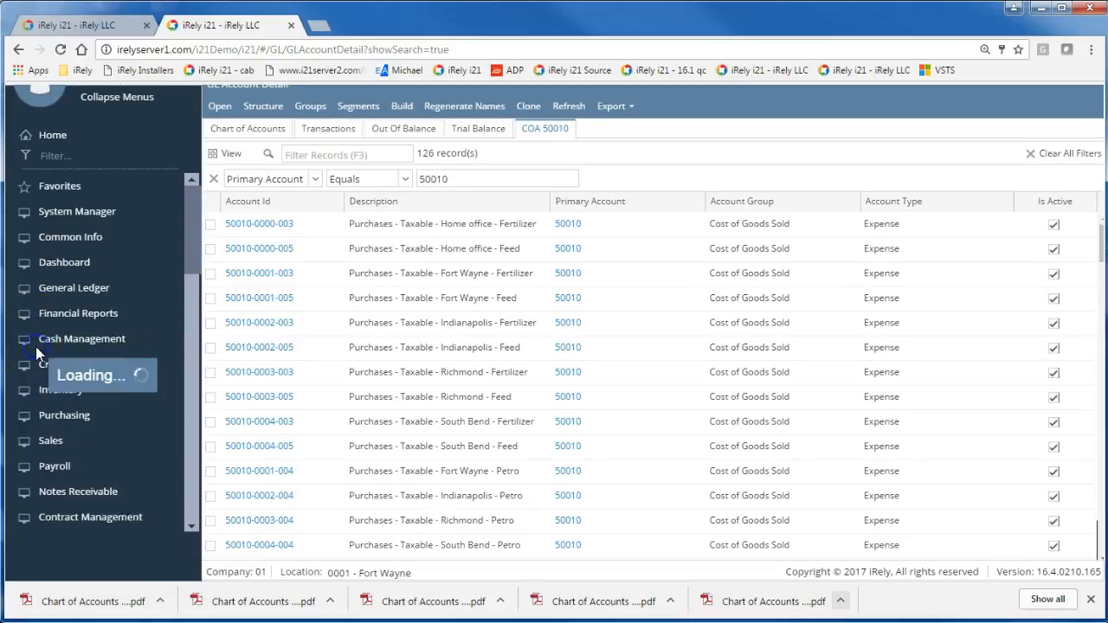
Create a new financial report from the Trial Balance Detail template in the Financial Reports templates
left_click(97, 426)
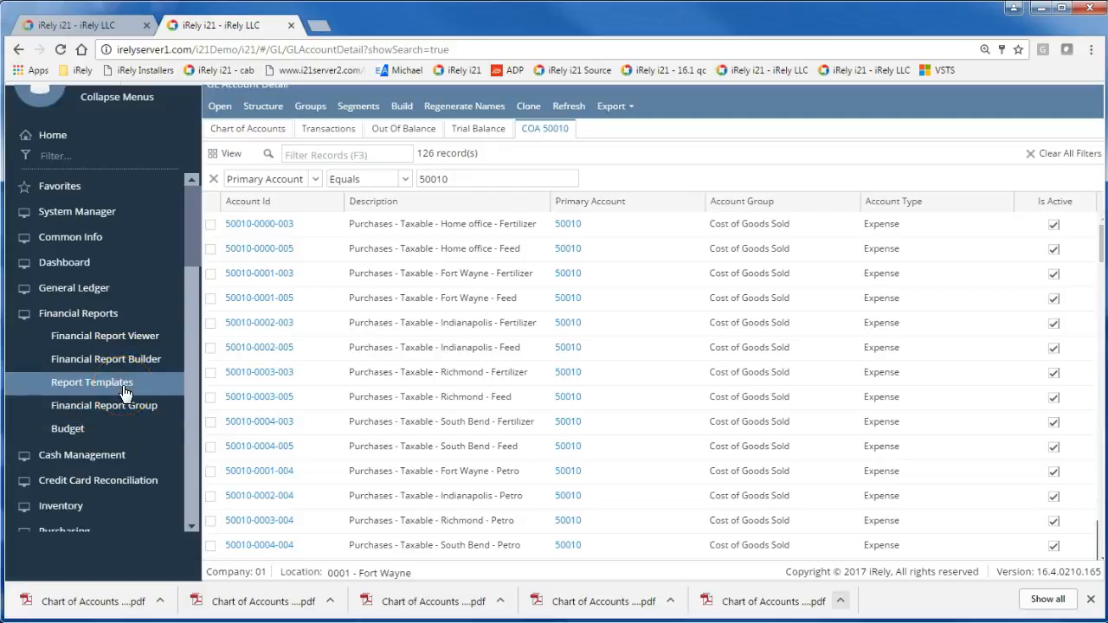
left_click(125, 392)
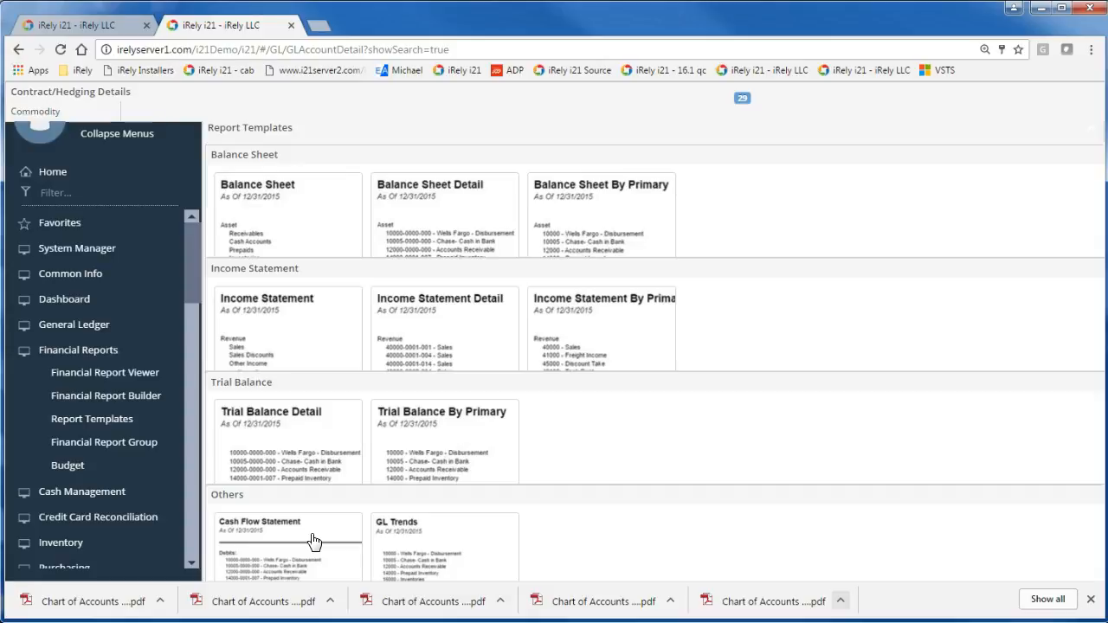
left_click(272, 442)
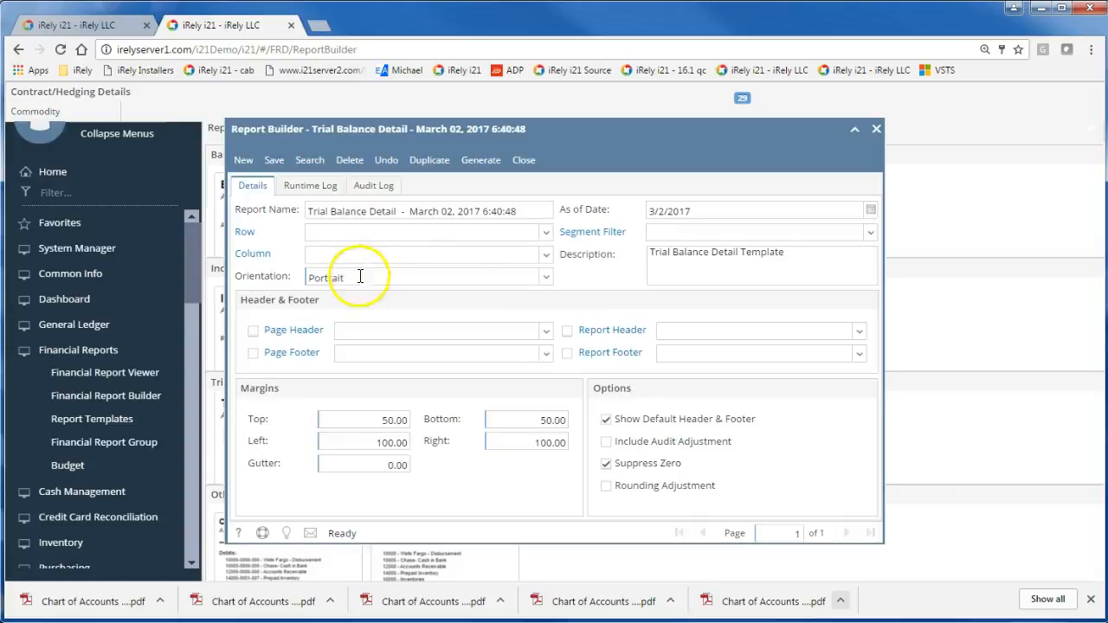
Rename the new report as "Trial Balance Detail - iRely" and save it
left_click(370, 251)
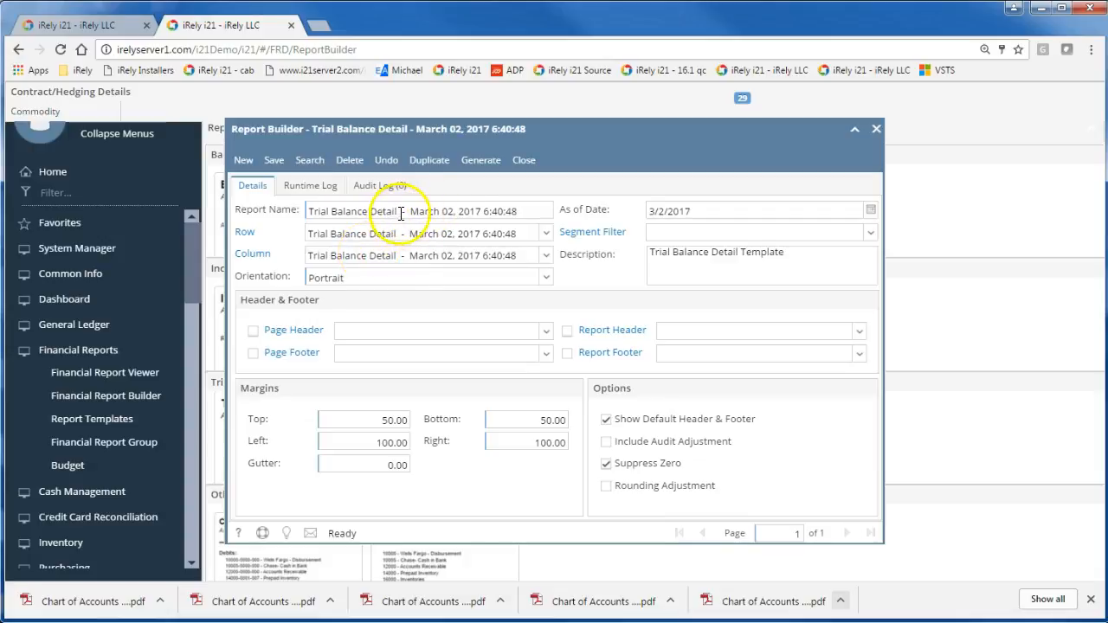
left_click_drag(526, 215, 403, 210)
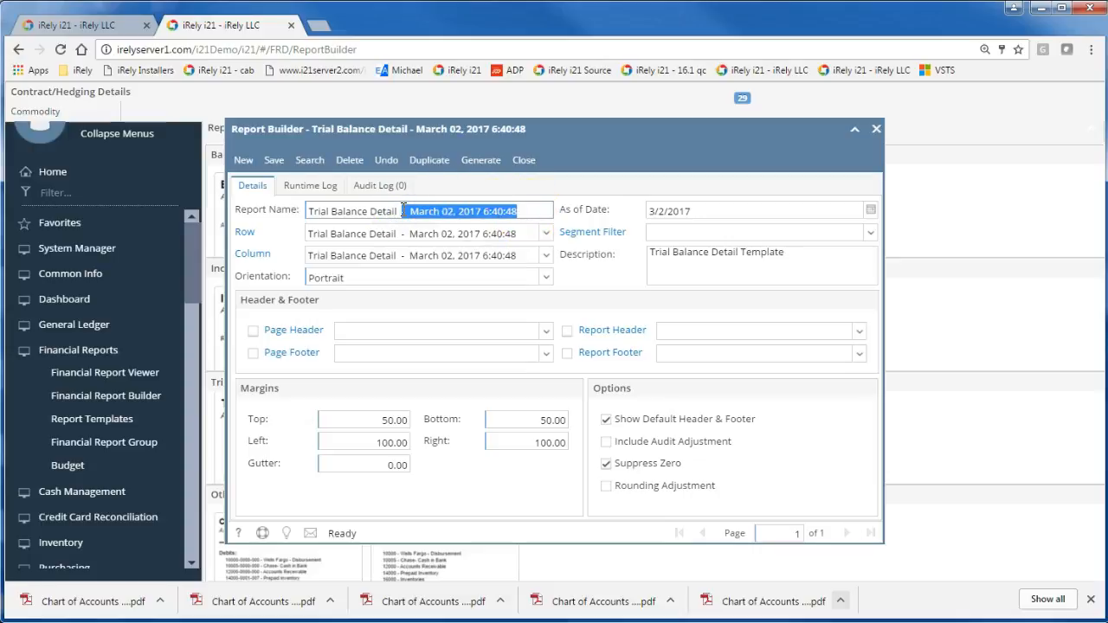
key("BackSpace")
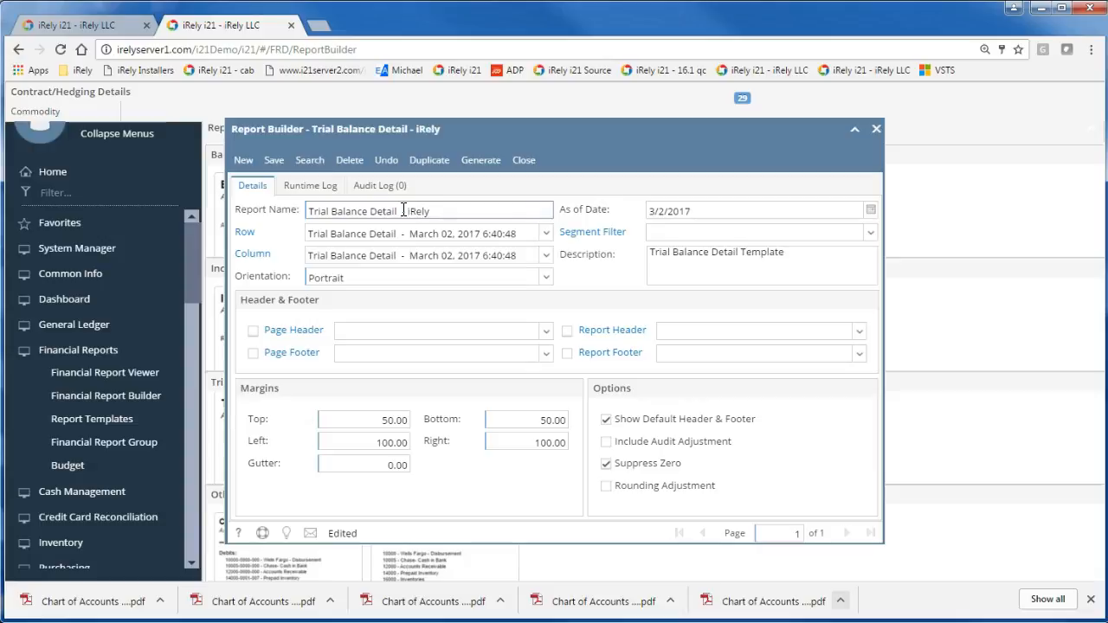
left_click(275, 160)
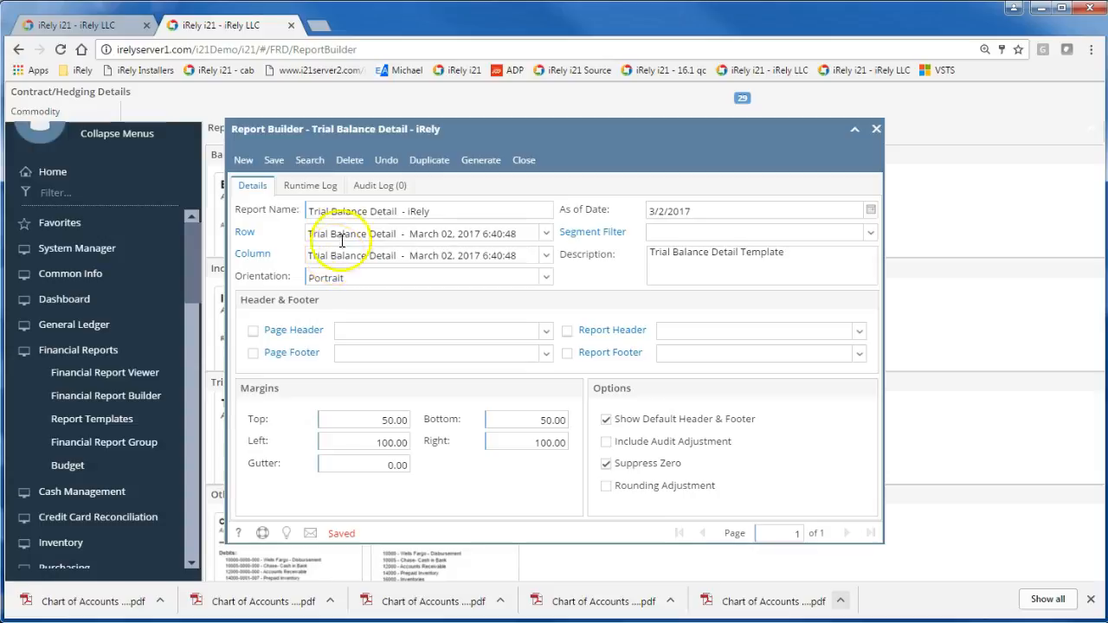
Examine the report's row design in full size, including its filter accounts and print settings, and close it
left_click(246, 234)
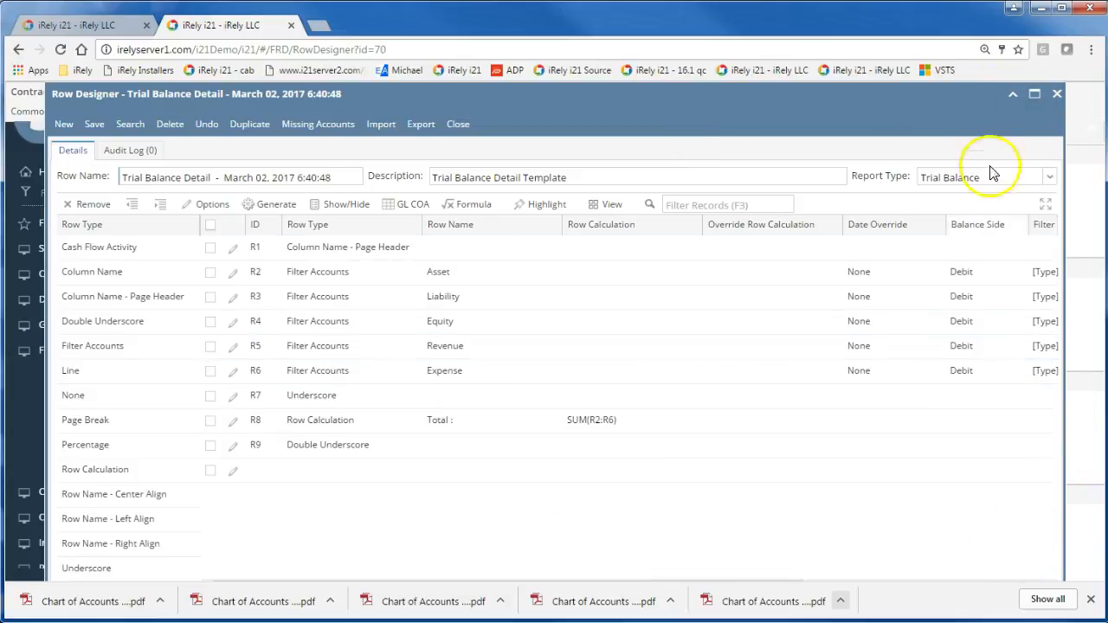
left_click(1035, 94)
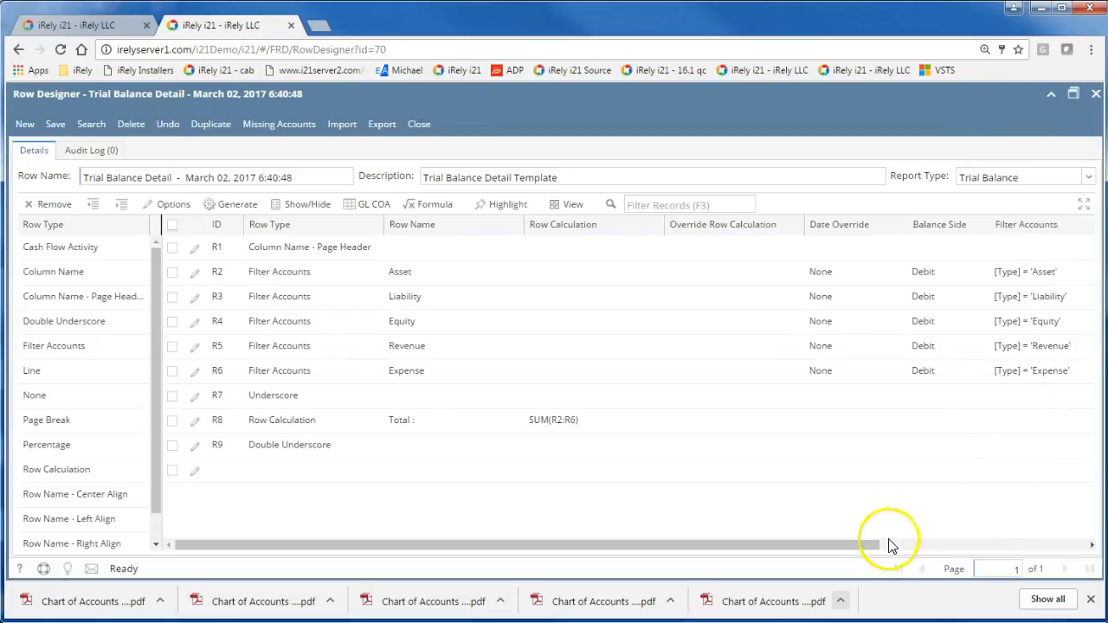
left_click_drag(871, 545, 1092, 554)
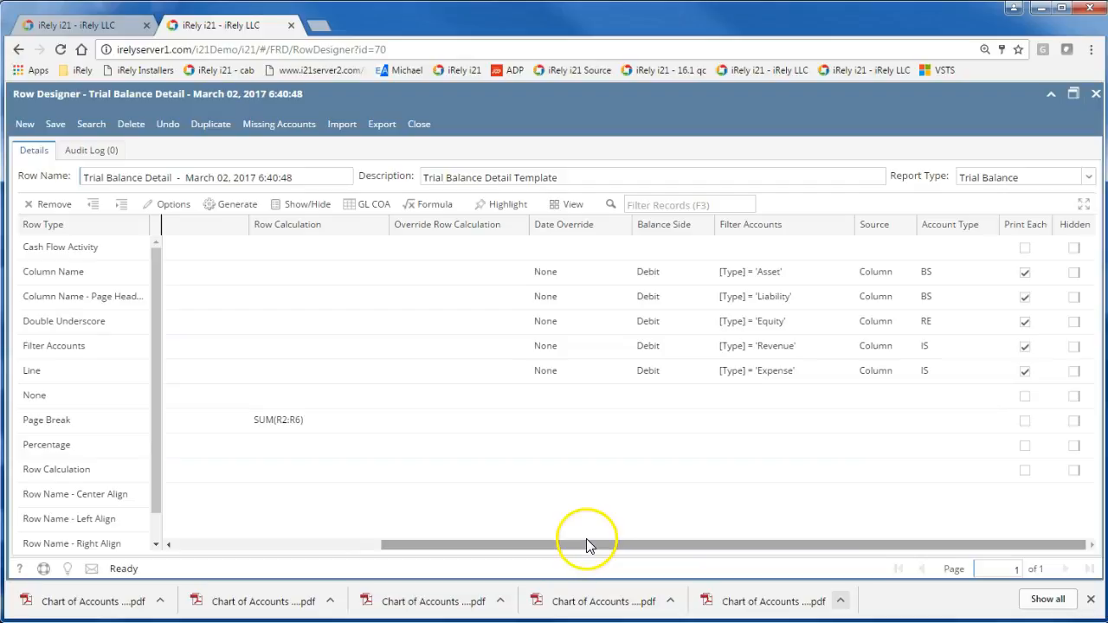
left_click(418, 126)
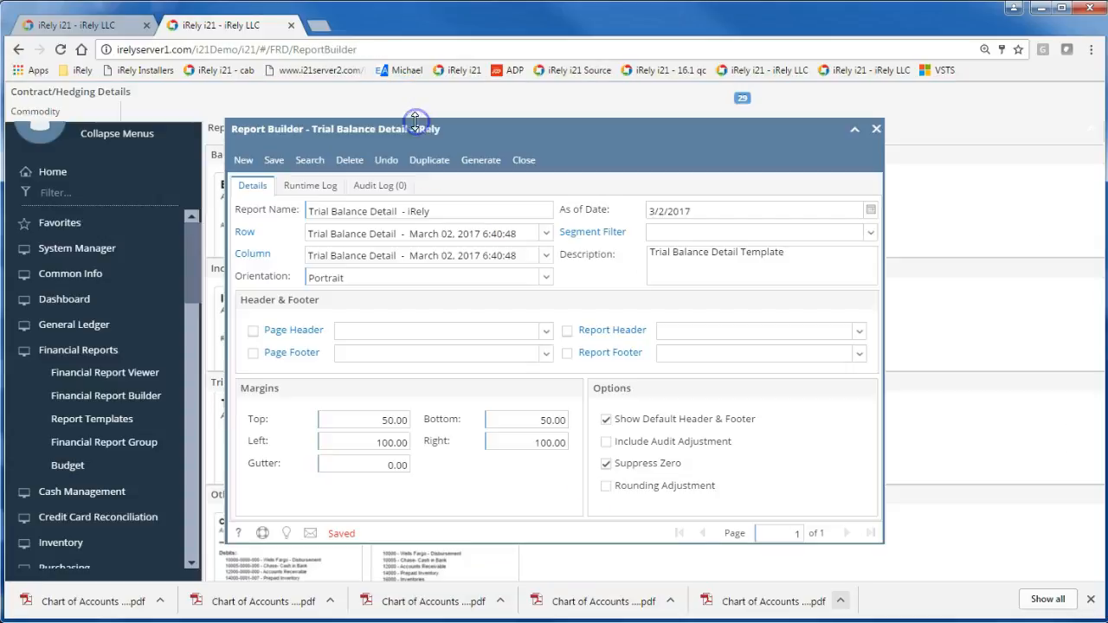
Generate the Trial Balance Detail report and look through its account rows
left_click(485, 160)
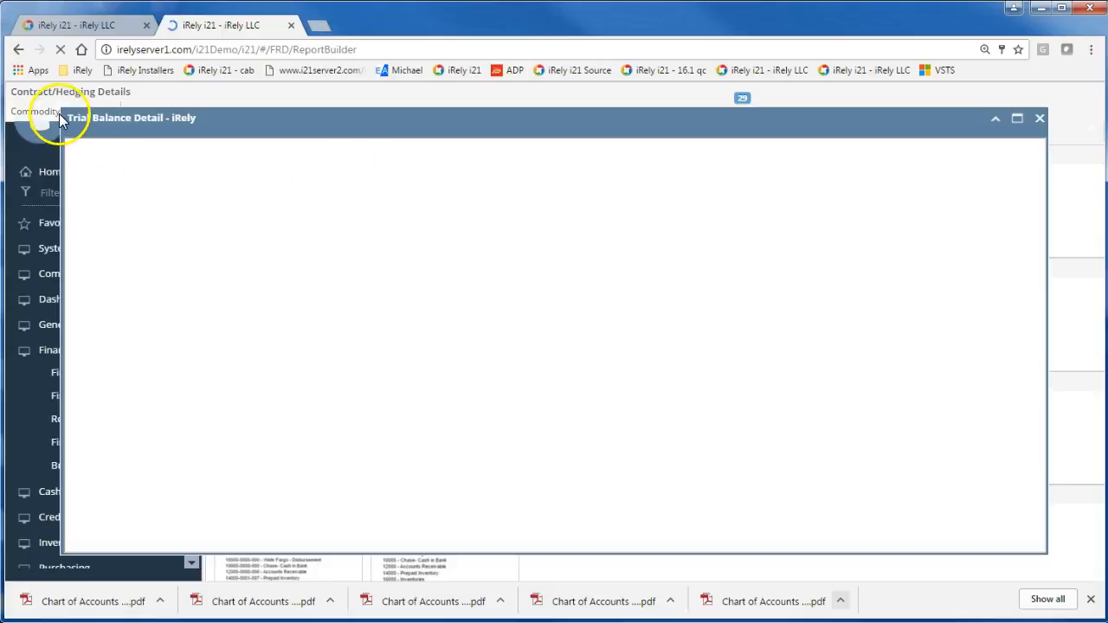
left_click_drag(61, 117, 399, 138)
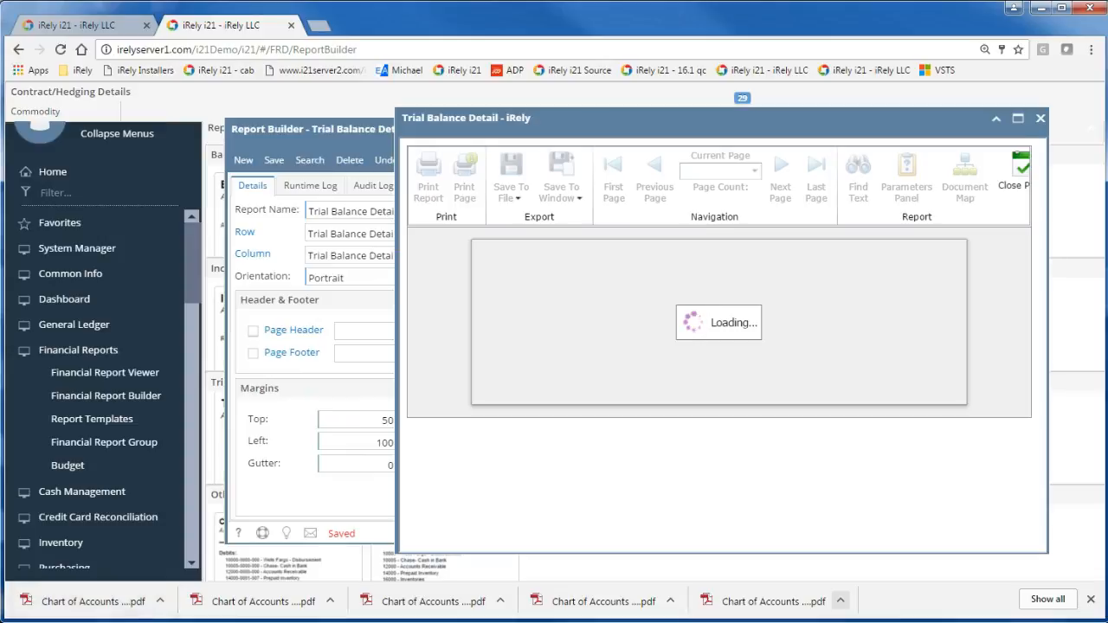
left_click_drag(724, 121, 425, 104)
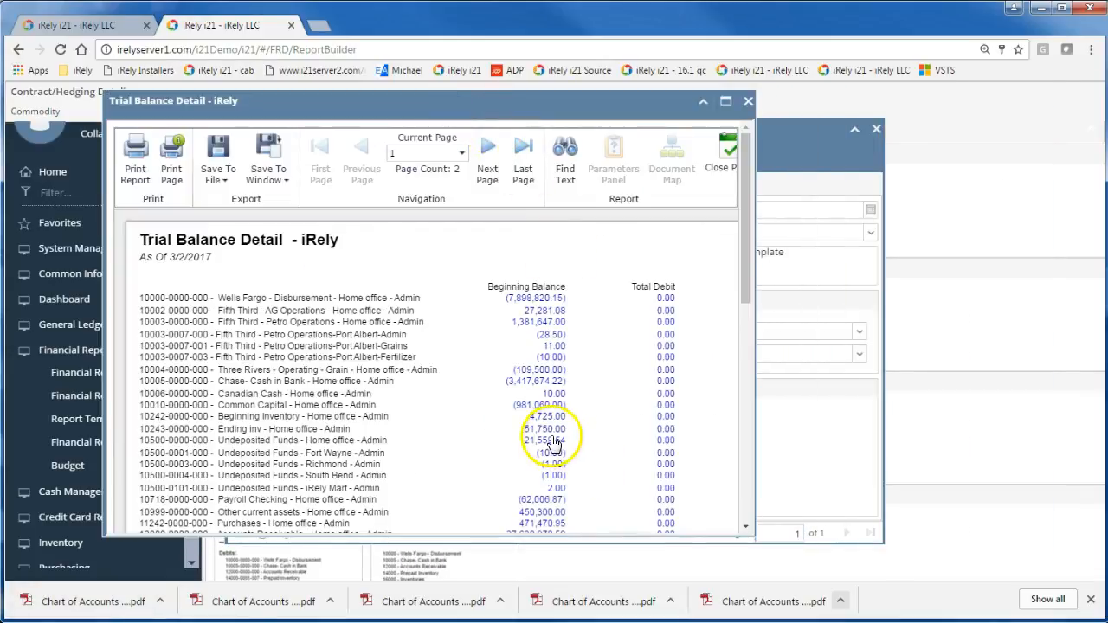
scroll(507, 292, "down", 1)
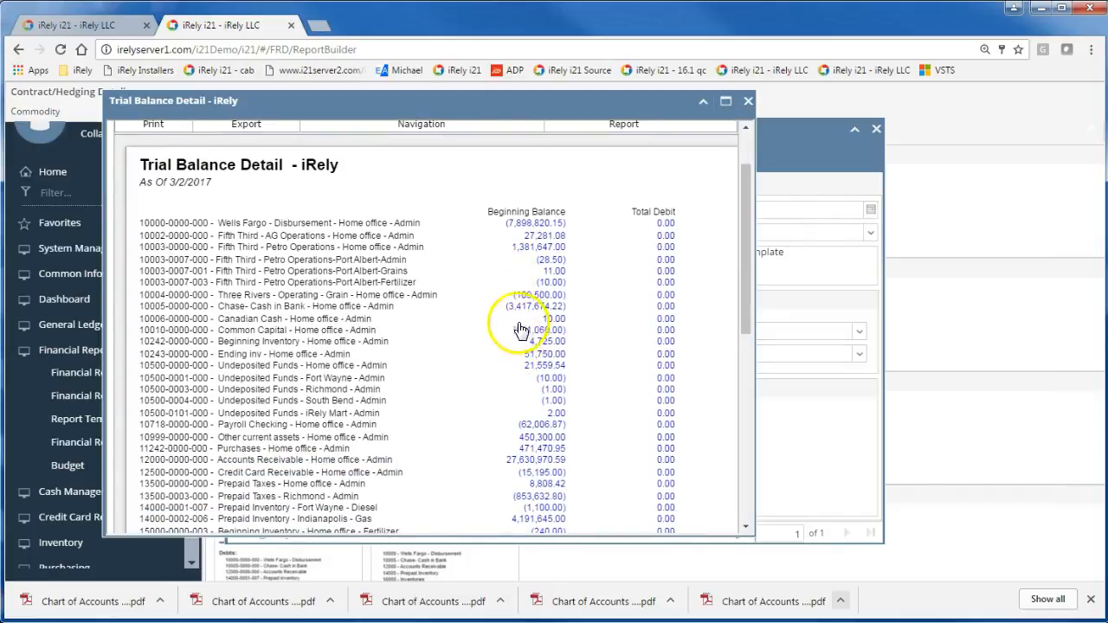
scroll(433, 298, "down", 3)
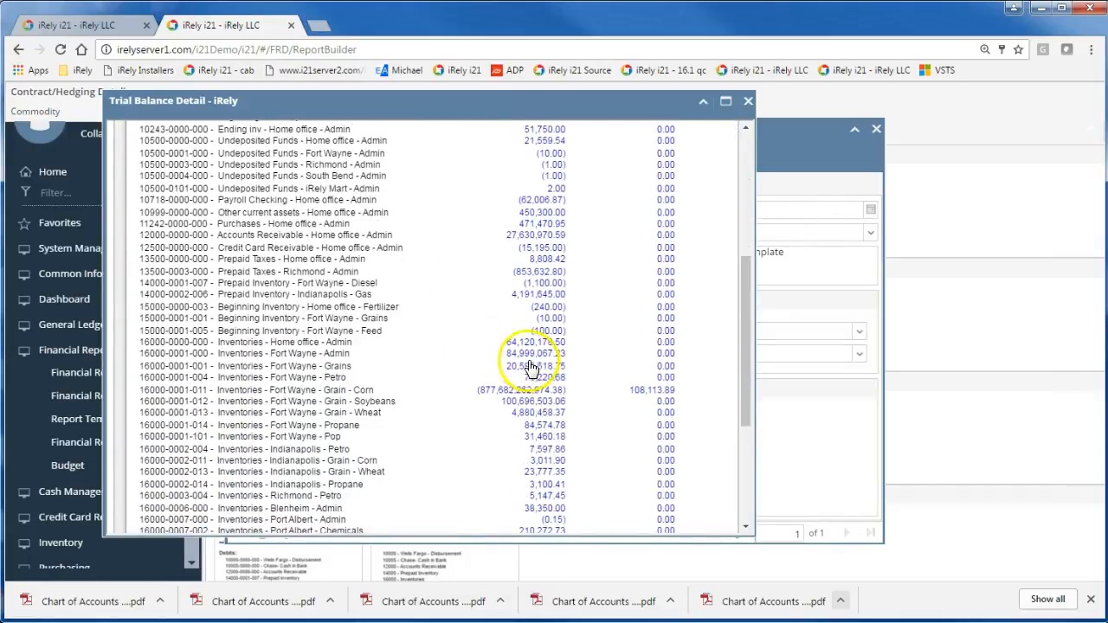
scroll(526, 404, "up", 4)
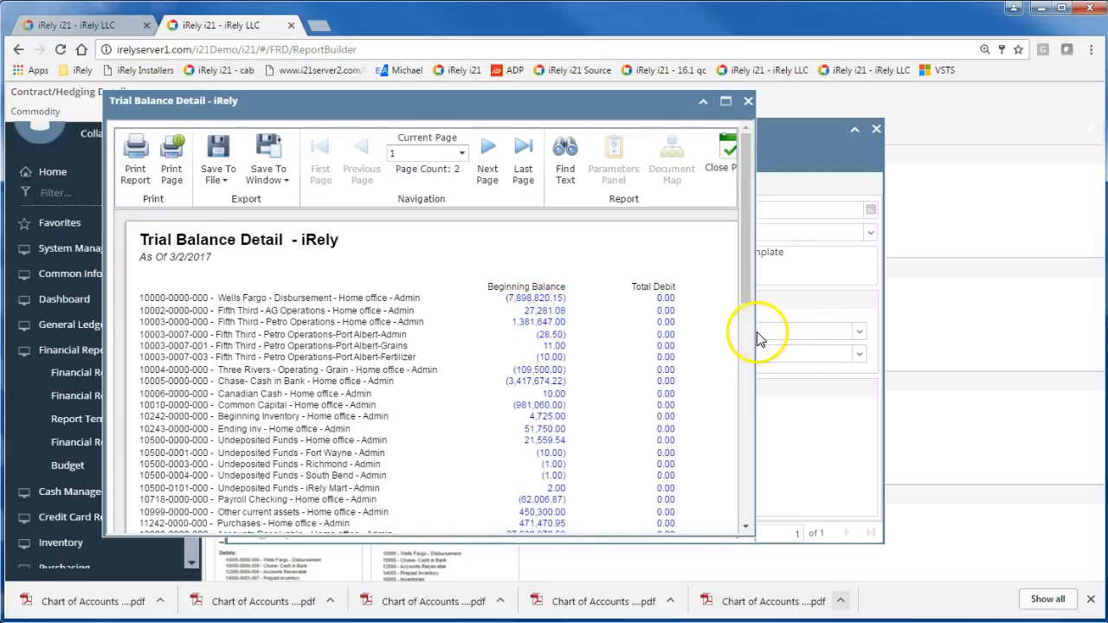
Widen the report preview to fit all columns through Ending Balance and review the account balances
left_click_drag(756, 338, 1101, 382)
left_click_drag(836, 104, 781, 103)
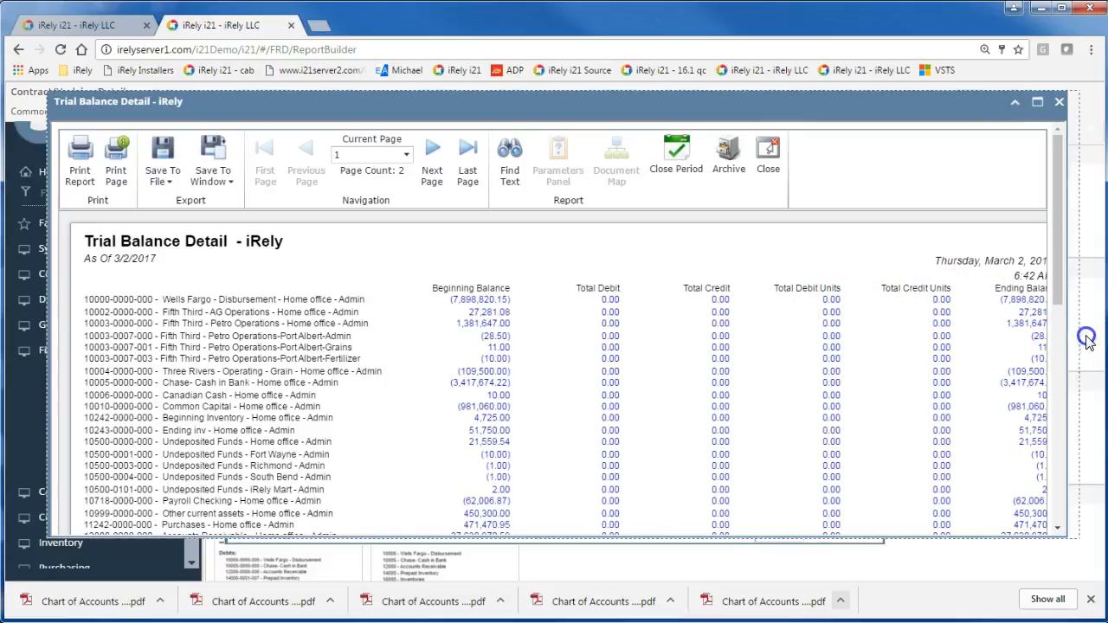
left_click_drag(1067, 342, 1075, 344)
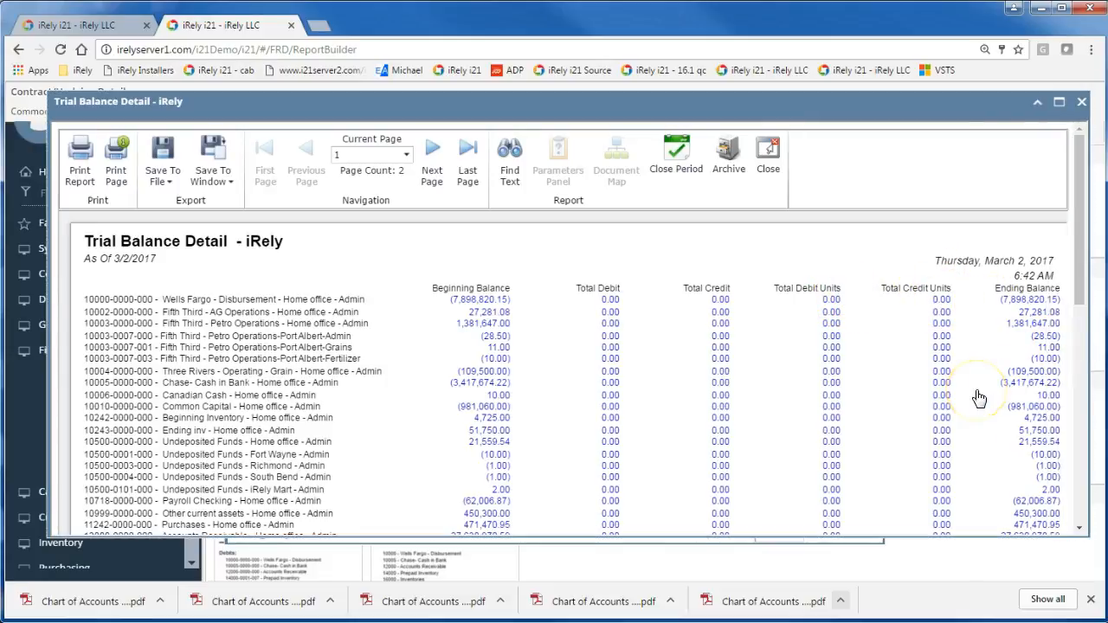
scroll(978, 398, "down", 4)
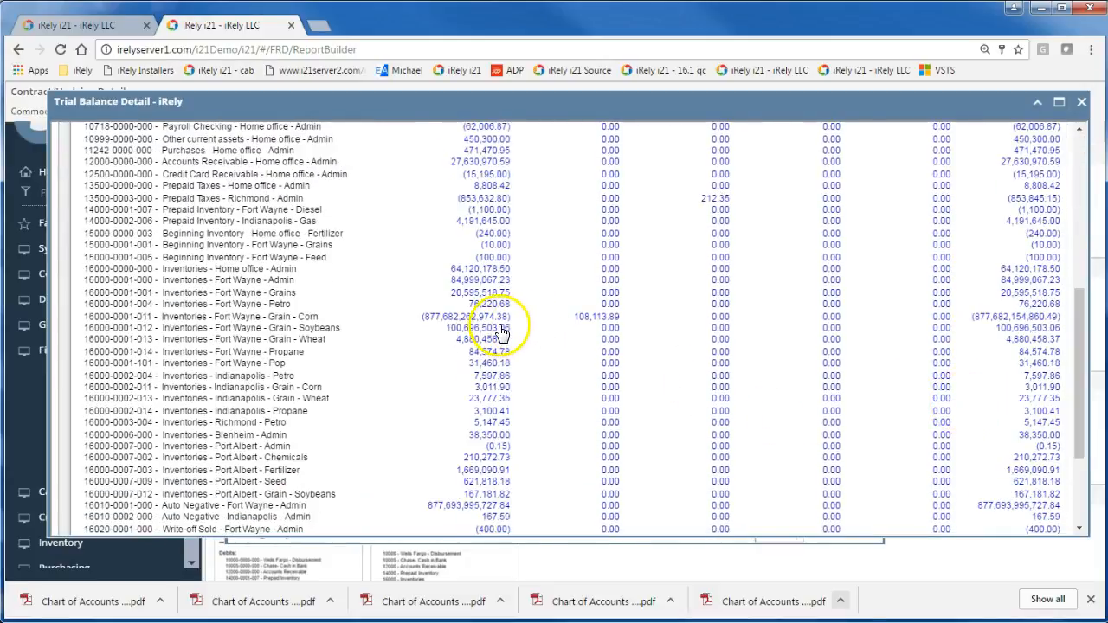
scroll(671, 333, "up", 1)
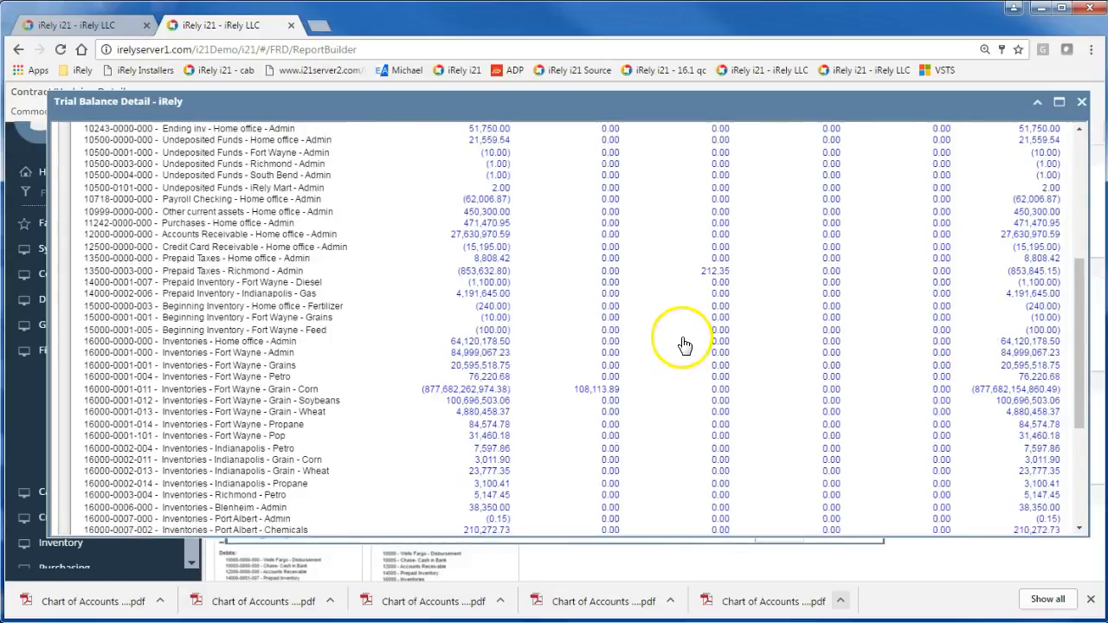
scroll(588, 382, "up", 4)
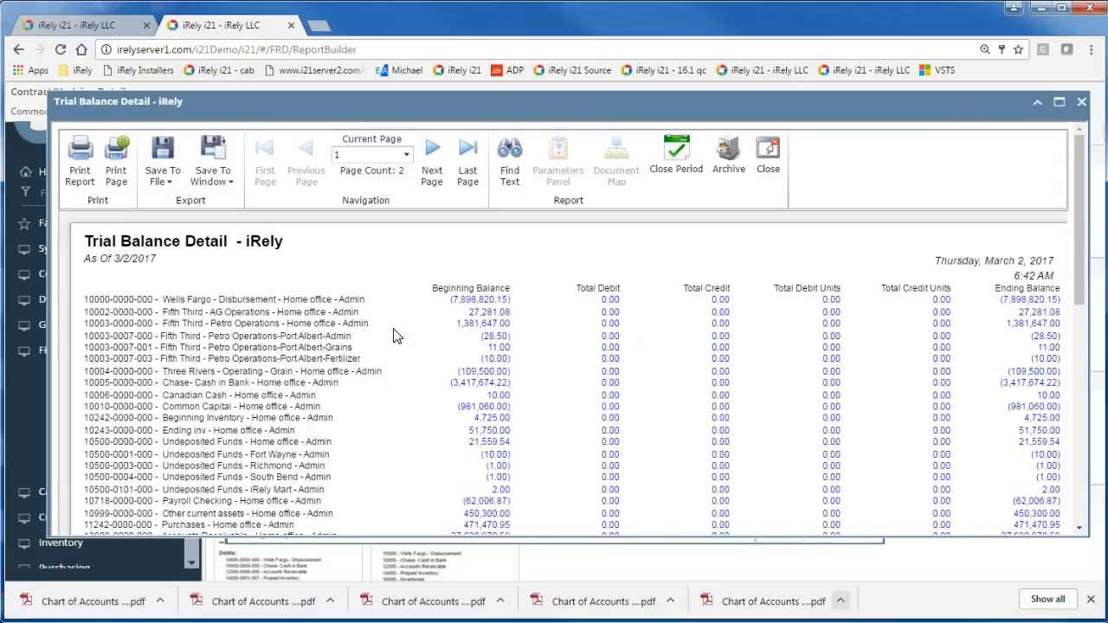
Export the trial balance report to an Xls file and open the downloaded file in Excel
left_click(167, 186)
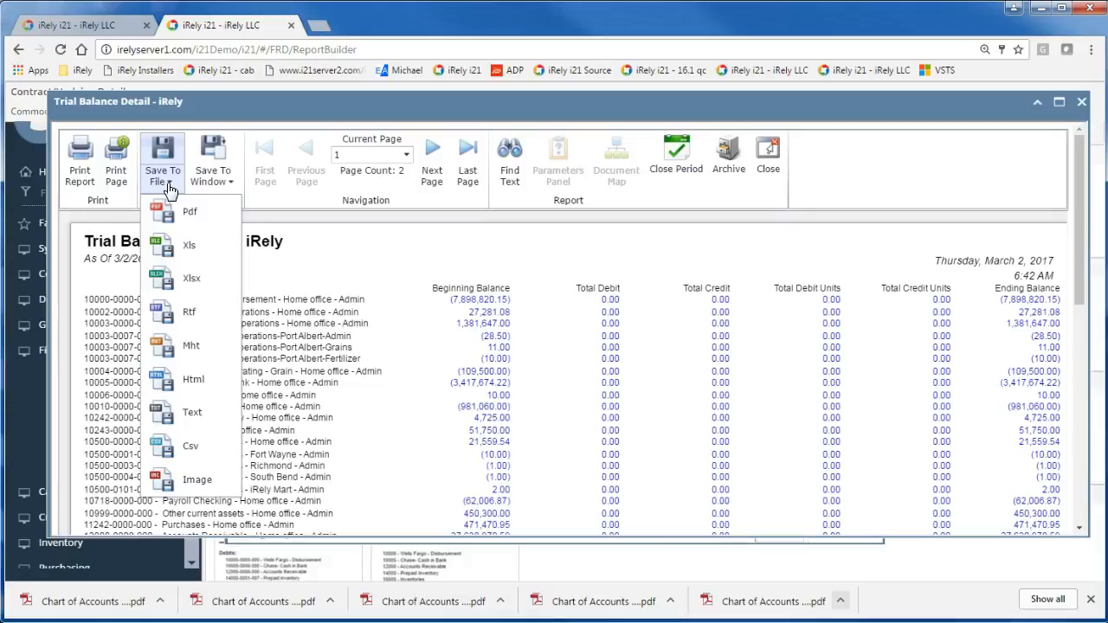
left_click(192, 258)
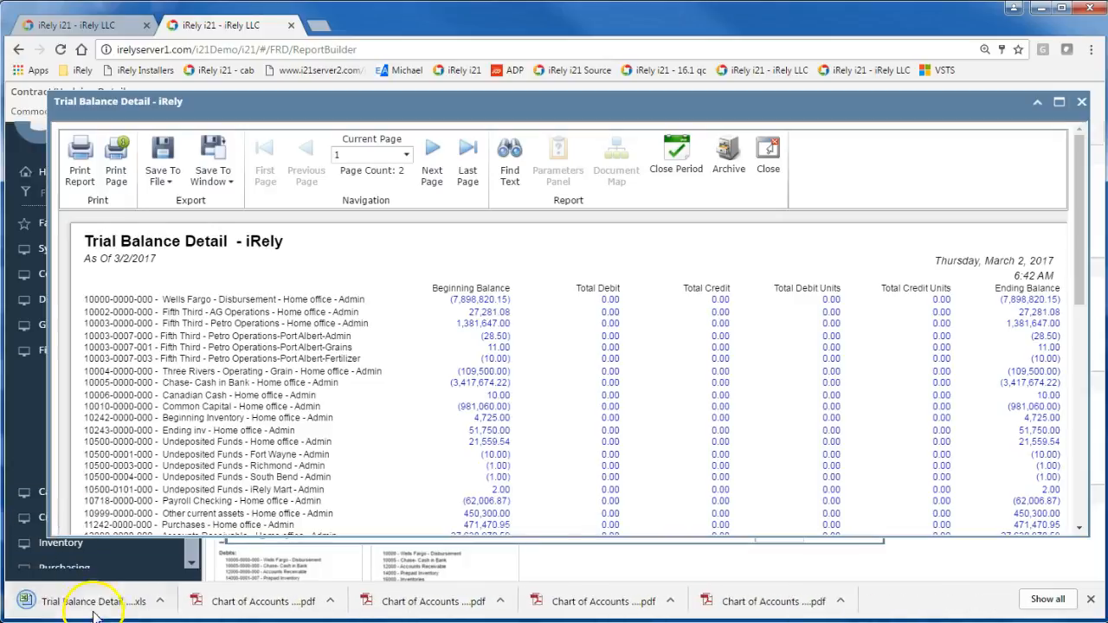
left_click(94, 606)
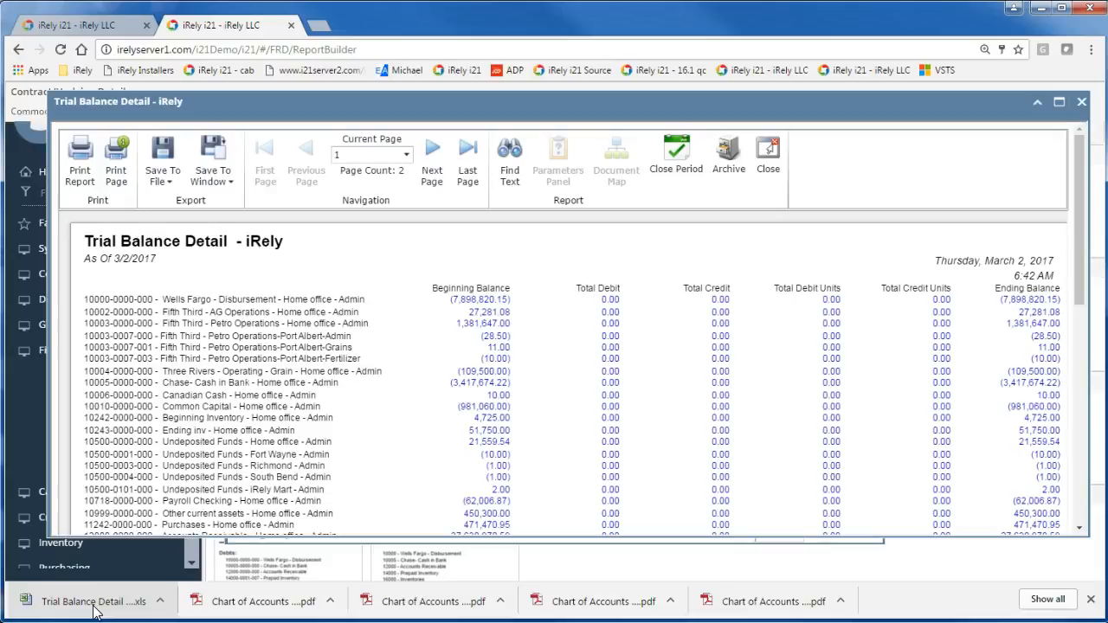
left_click(94, 606)
left_click(171, 606)
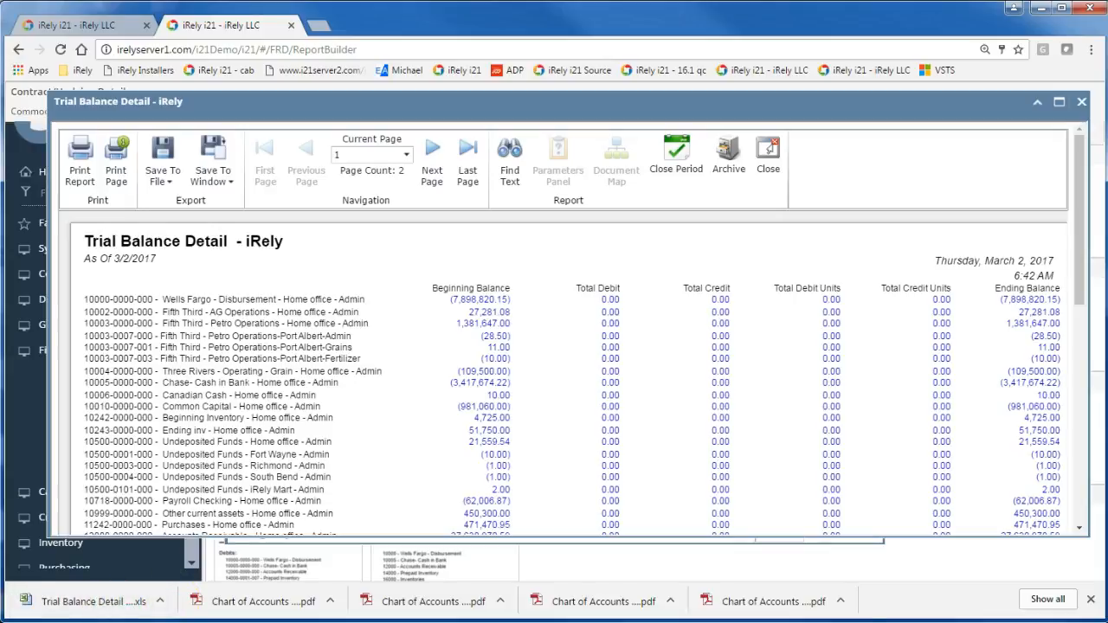
left_click(87, 601)
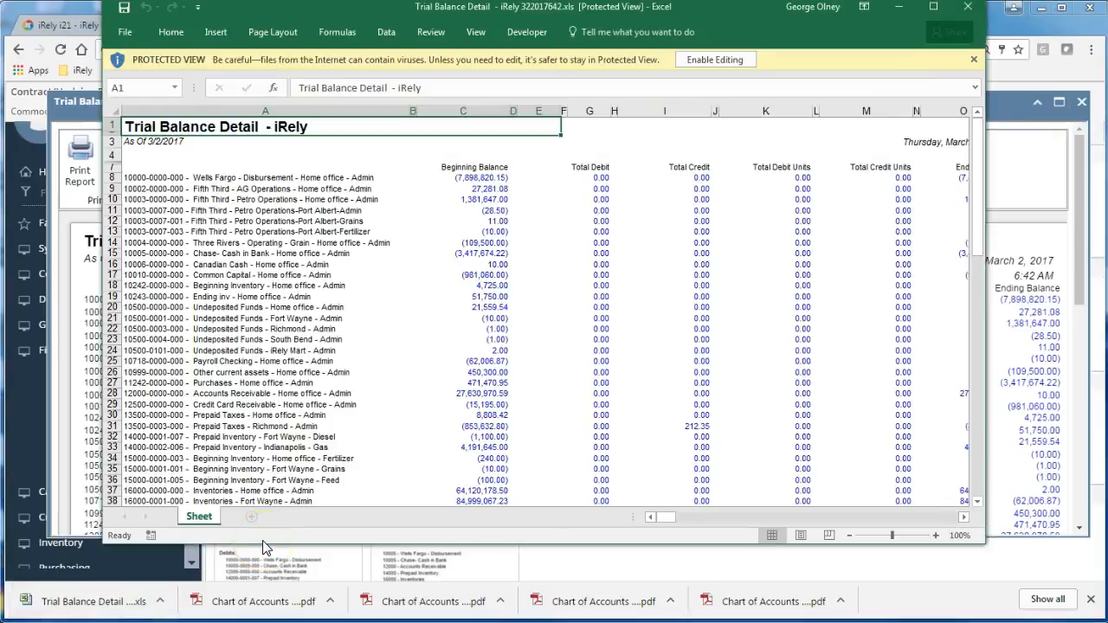
Inspect the cells across the first account row to see how the exported columns are laid out
left_click_drag(444, 178, 443, 184)
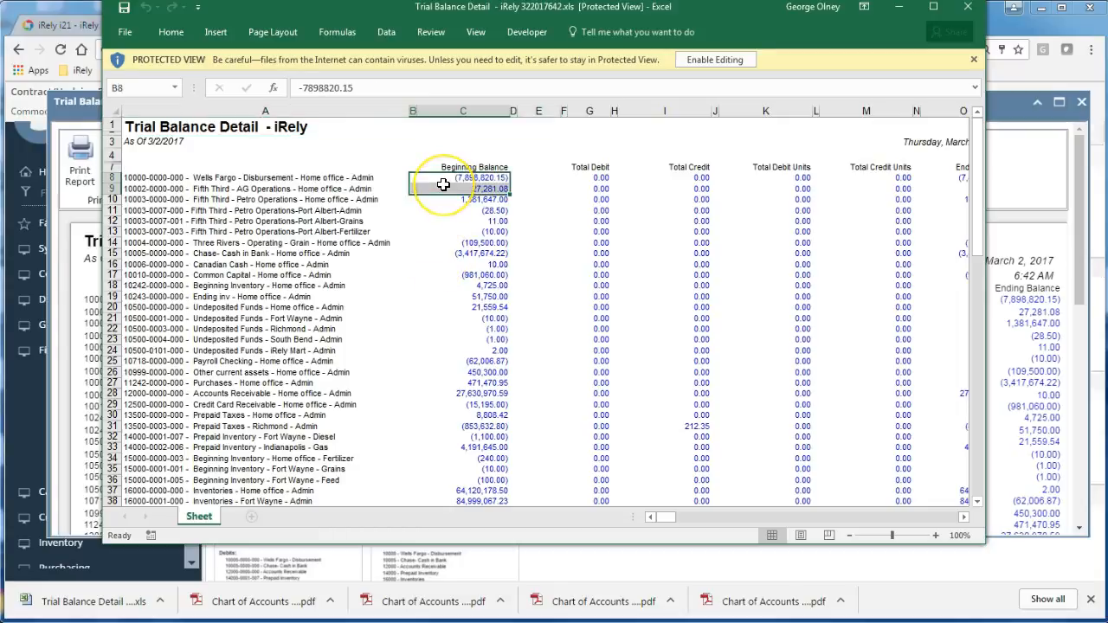
key("Right")
key("Right")
key("Home")
key("Right")
key("Right")
key("Right")
key("Right")
key("Right")
key("Right")
key("Right")
key("Right")
key("Left")
key("Left")
key("Left")
key("Left")
key("Left")
key("Home")
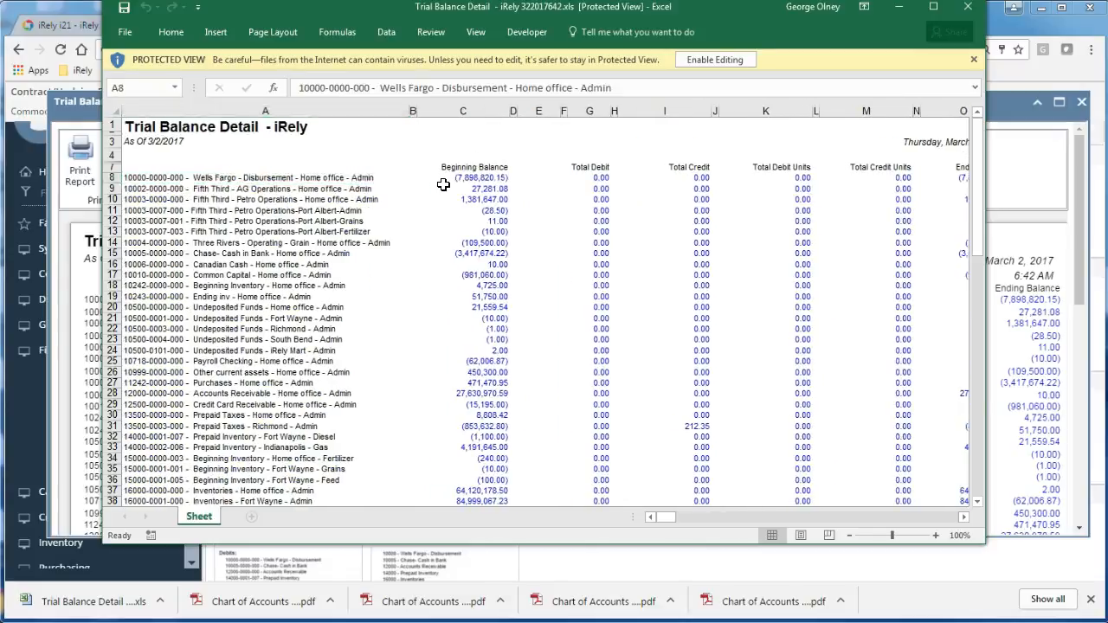
Look down the Beginning Balance column through the account rows to the Total row and back up
key("Right")
key("Down")
key("Down")
key("Down")
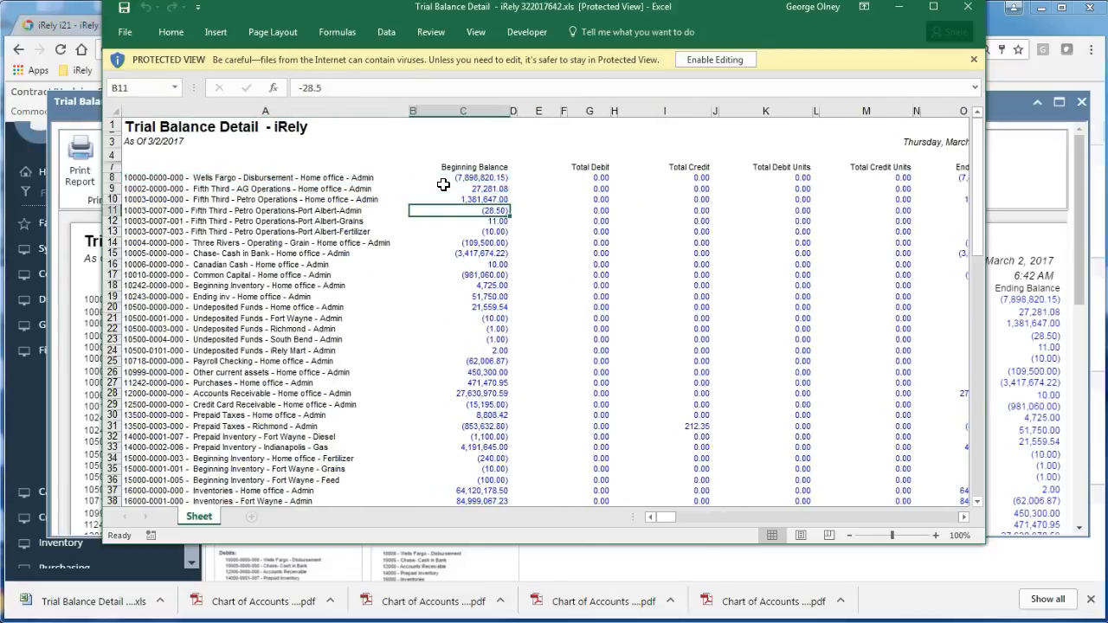
key("Page_Down")
key("Page_Down")
key("Page_Down")
key("Page_Down")
key("Page_Up")
key("Page_Up")
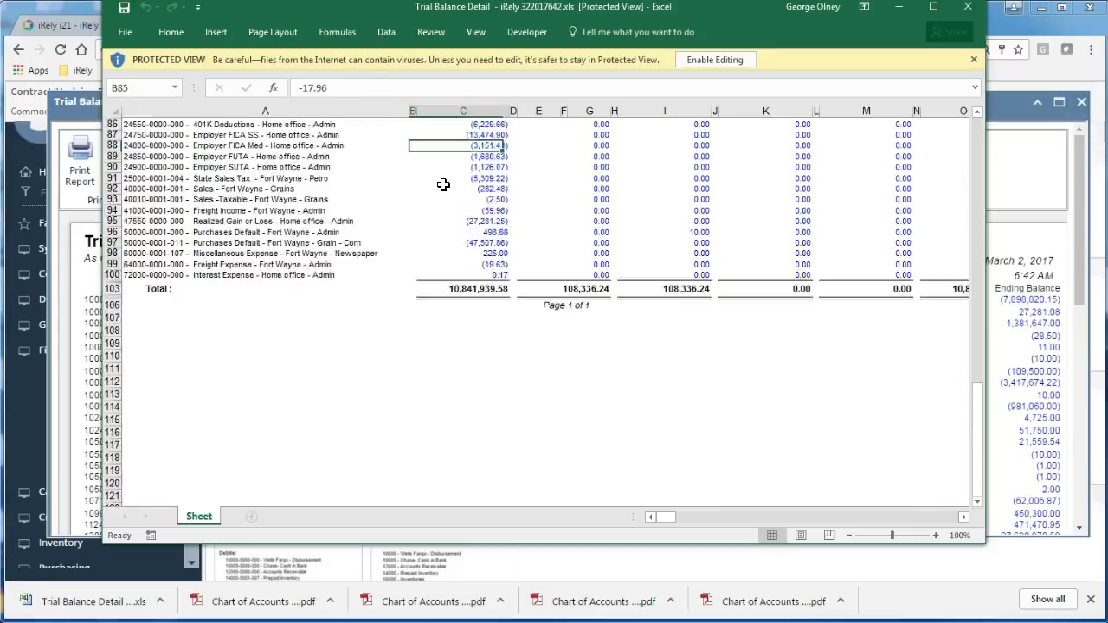
key("Page_Up")
key("Page_Up")
Check the first account row across the debit, credit, unit and Ending Balance columns, returning to the account name
key("Left")
key("Up")
key("Right")
key("Right")
key("Up")
key("Up")
key("Right")
key("Right")
key("Right")
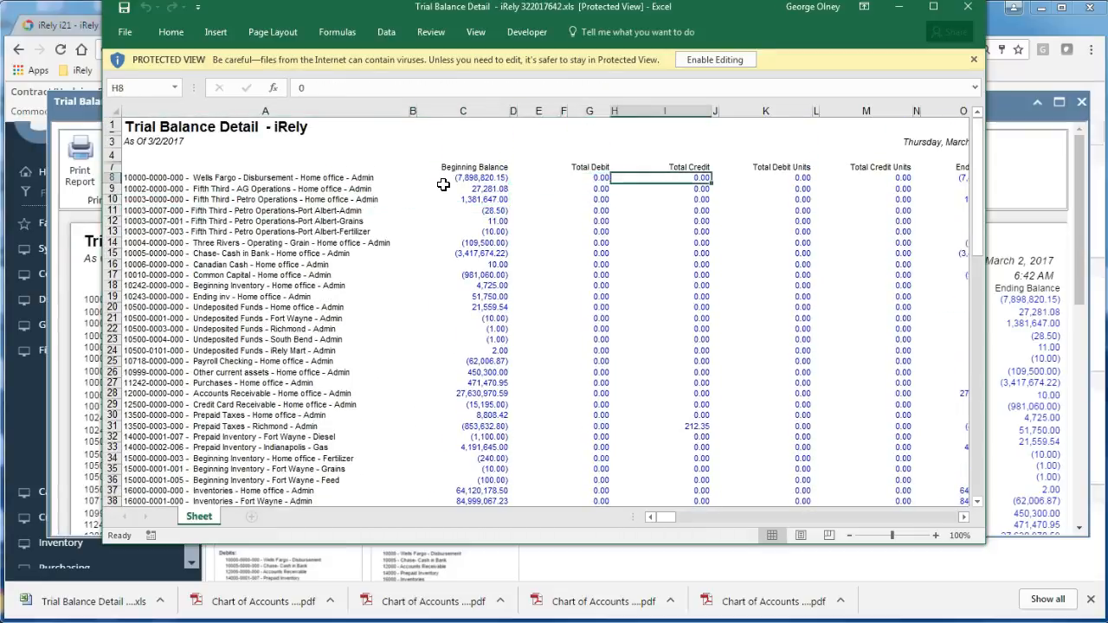
key("Right")
key("Right")
key("Right")
key("Left")
key("Left")
key("Left")
key("Left")
key("Left")
key("Left")
key("Left")
key("Left")
key("Left")
key("Left")
key("Left")
key("Left")
key("Left")
key("Left")
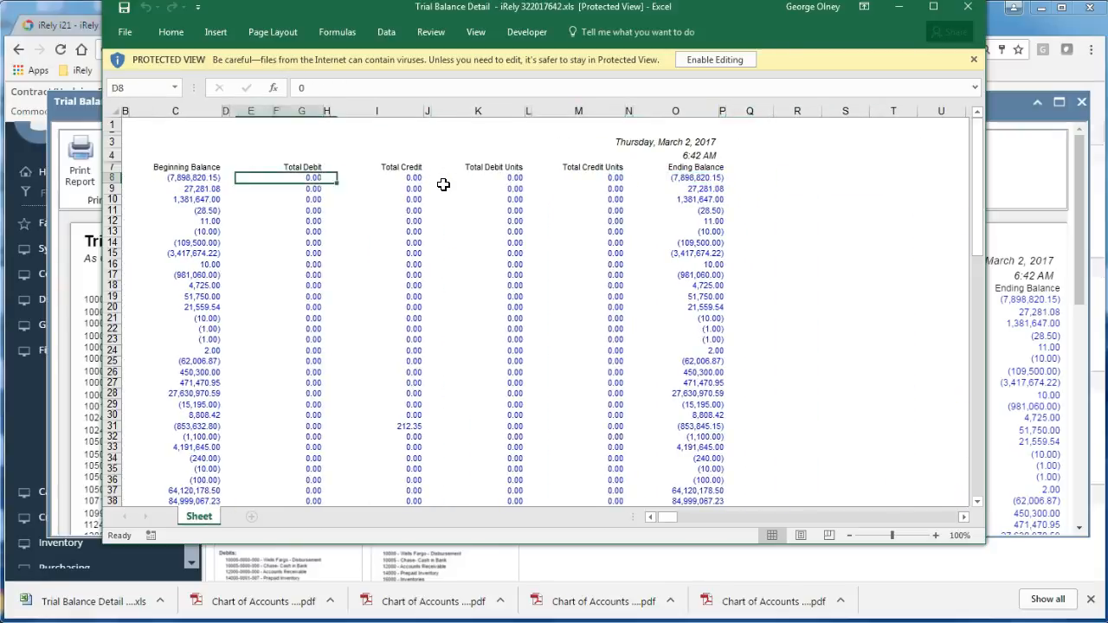
key("Down")
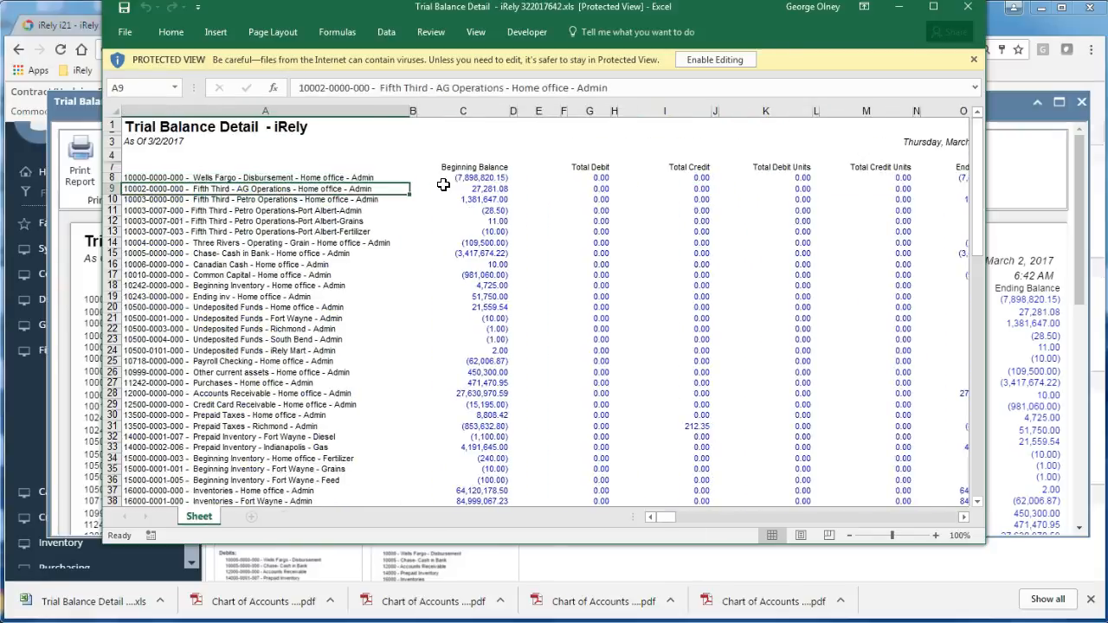
key("Up")
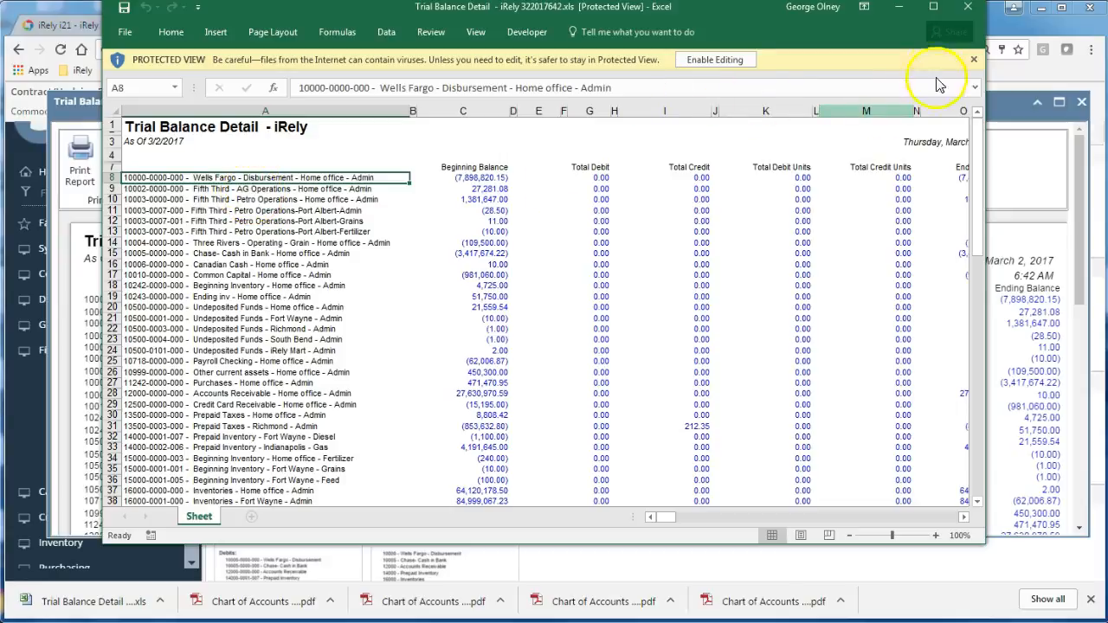
Close the exported workbook and the report preview, and open the report's column definition in the Column Designer
left_click(968, 9)
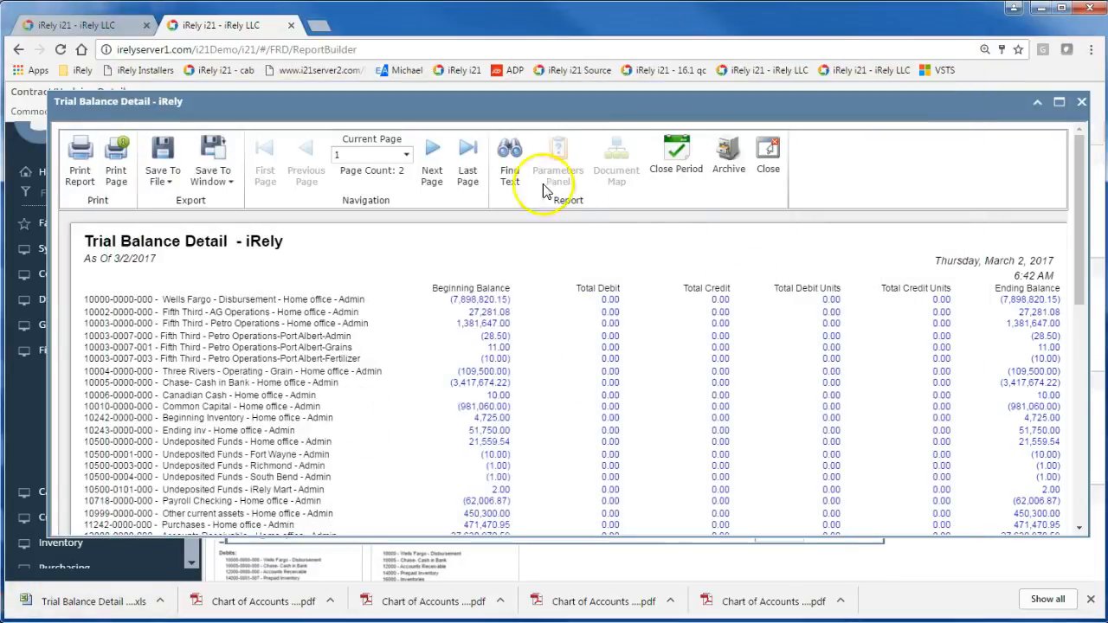
left_click(769, 153)
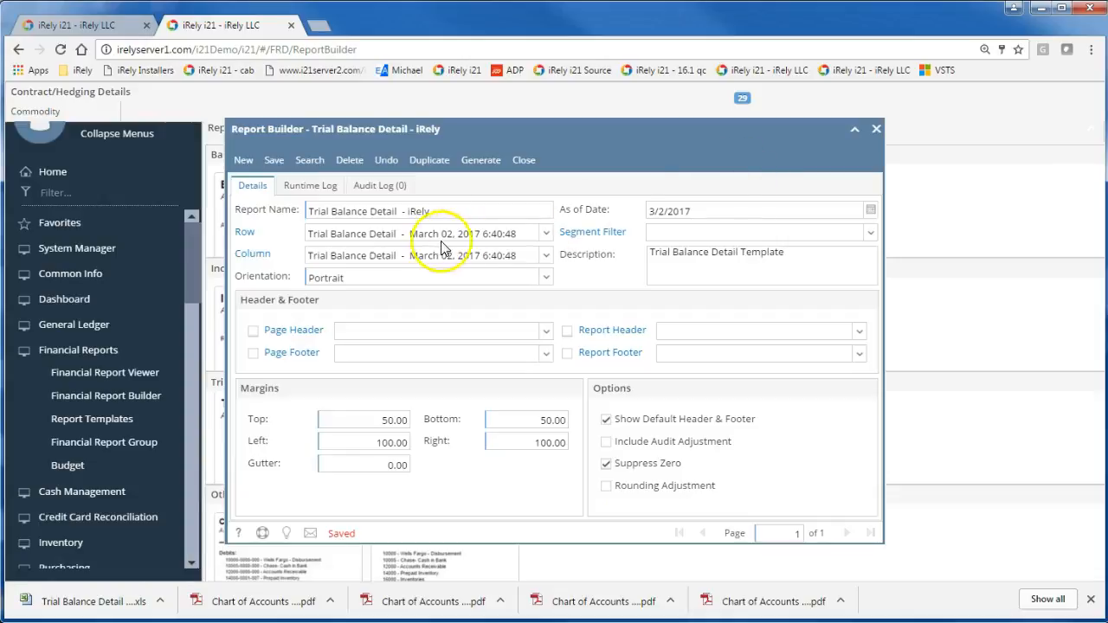
left_click(258, 258)
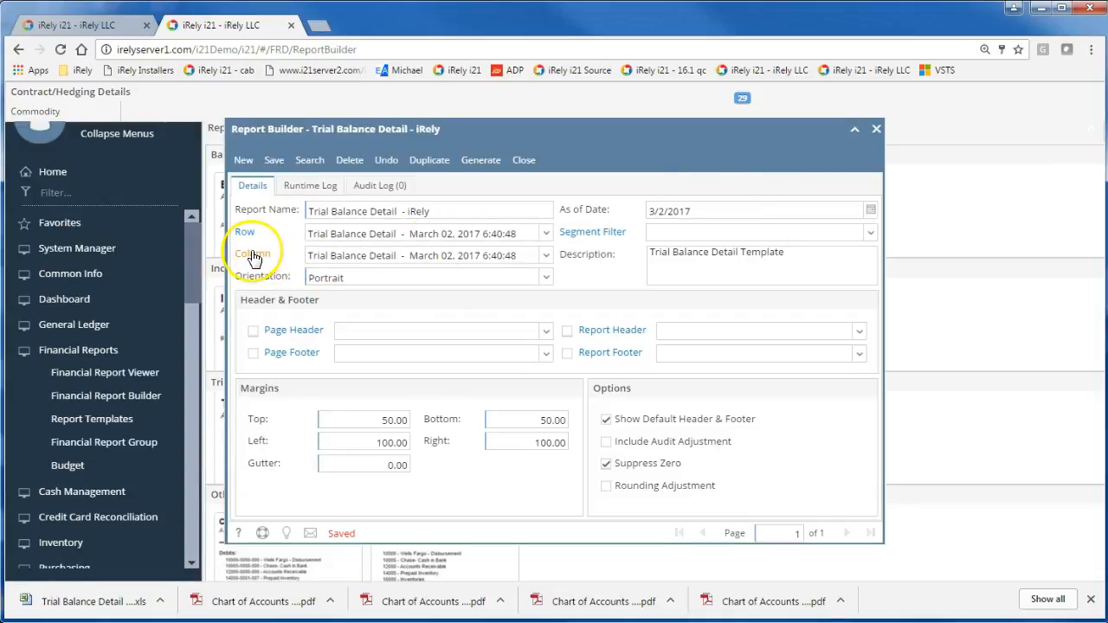
left_click(252, 238)
left_click(245, 256)
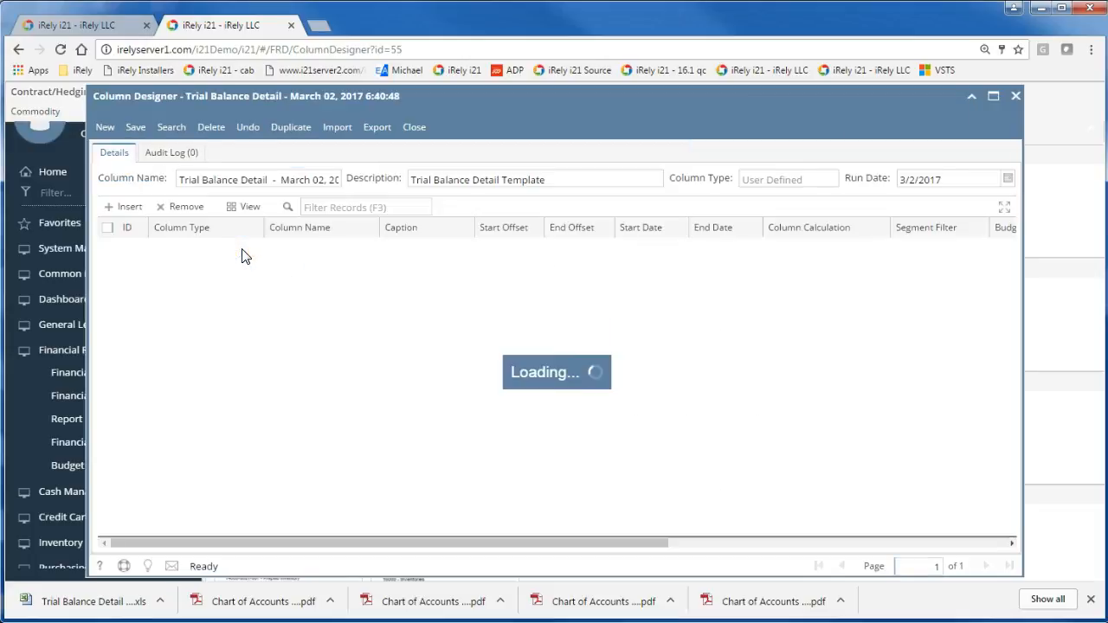
left_click(256, 327)
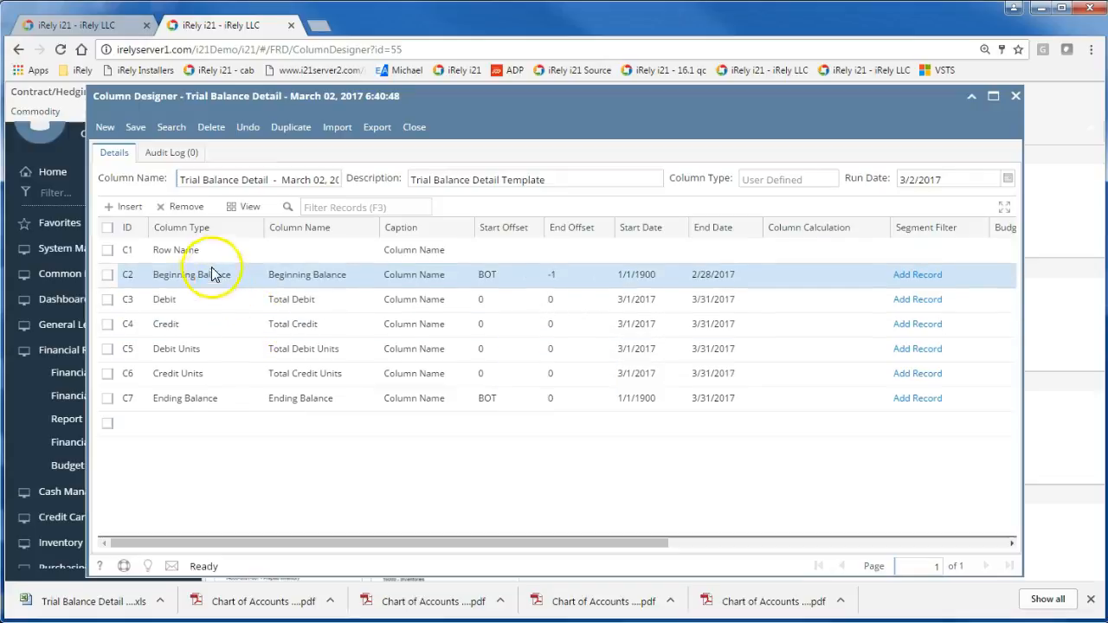
Change the column type of the first column, C1, from the list of available types to Account ID
left_click(195, 254)
left_click(260, 263)
left_click(256, 257)
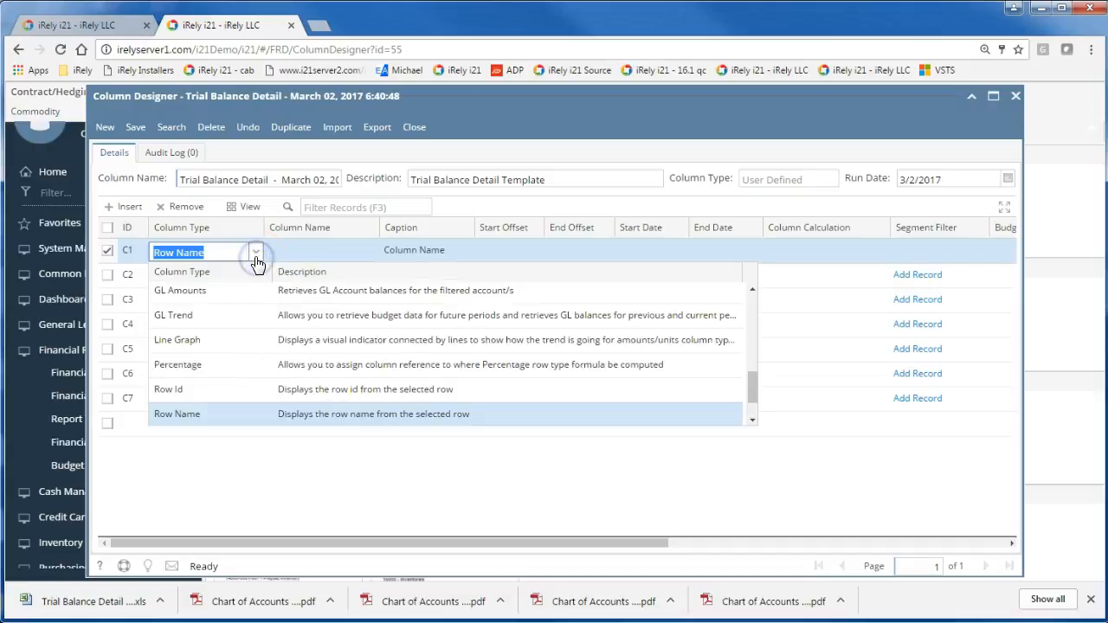
scroll(272, 289, "down", 1)
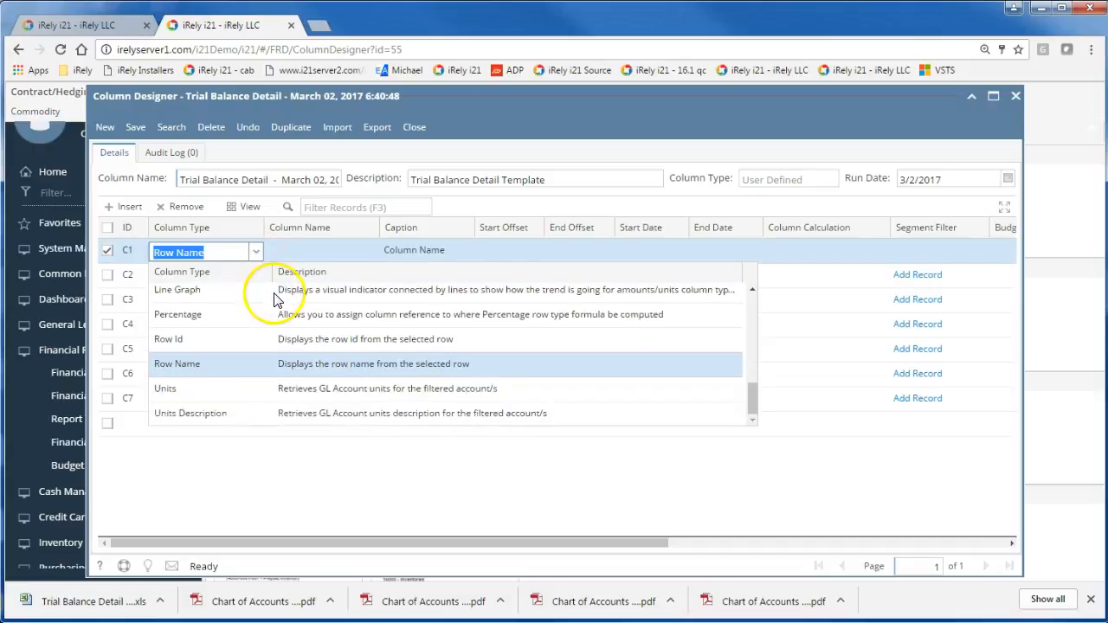
scroll(276, 299, "up", 5)
scroll(277, 298, "up", 3)
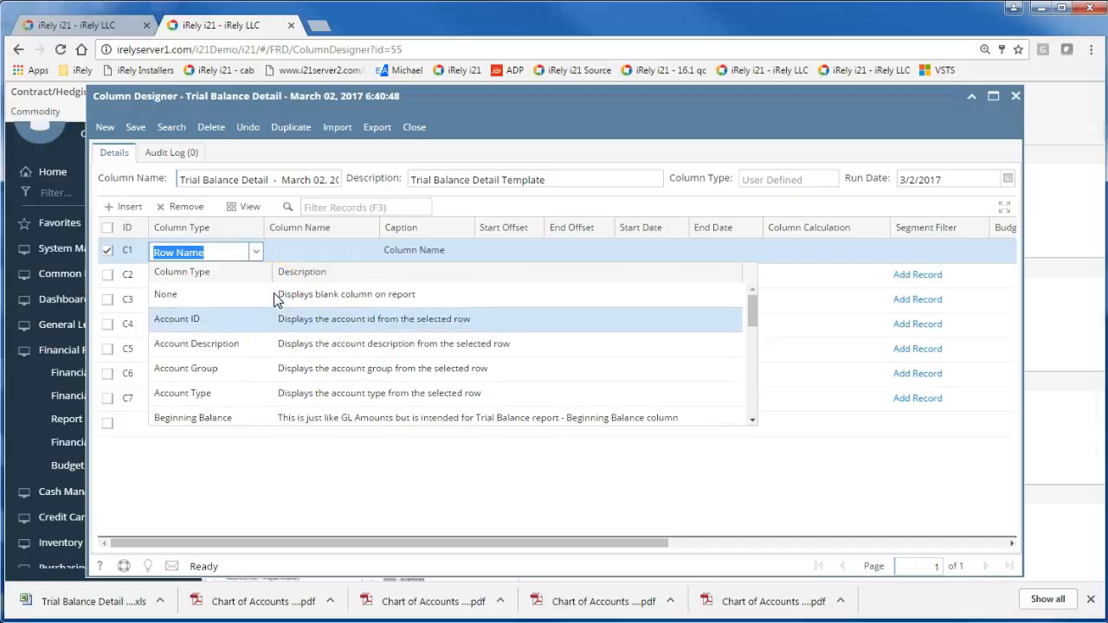
left_click(236, 320)
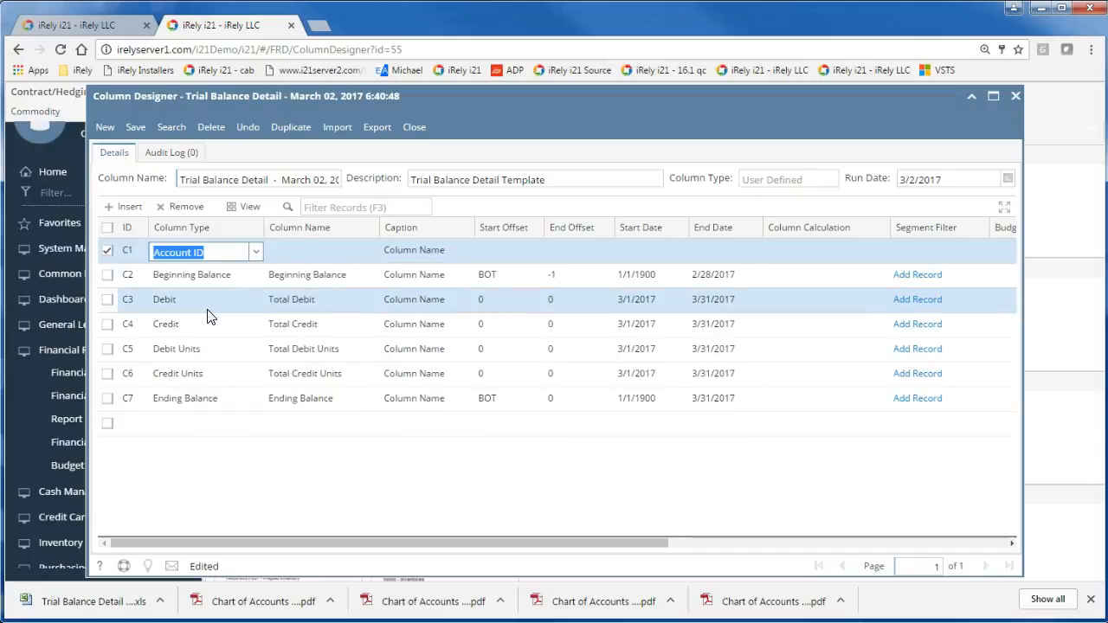
Add an Account Description column and move it between the Account ID and Beginning Balance columns
left_click(210, 308)
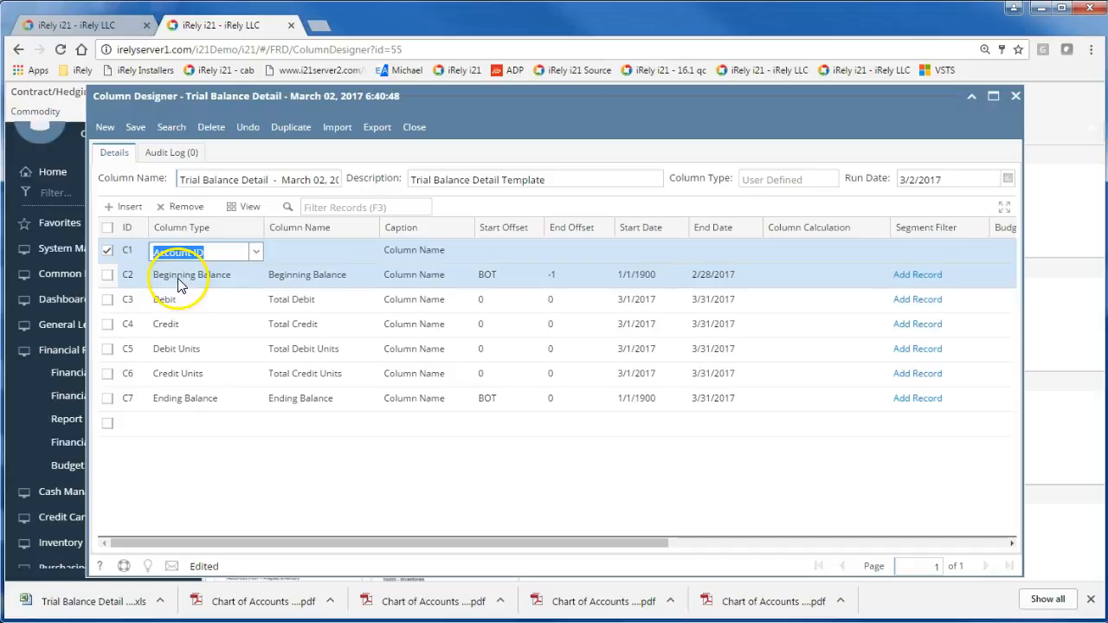
left_click(177, 278)
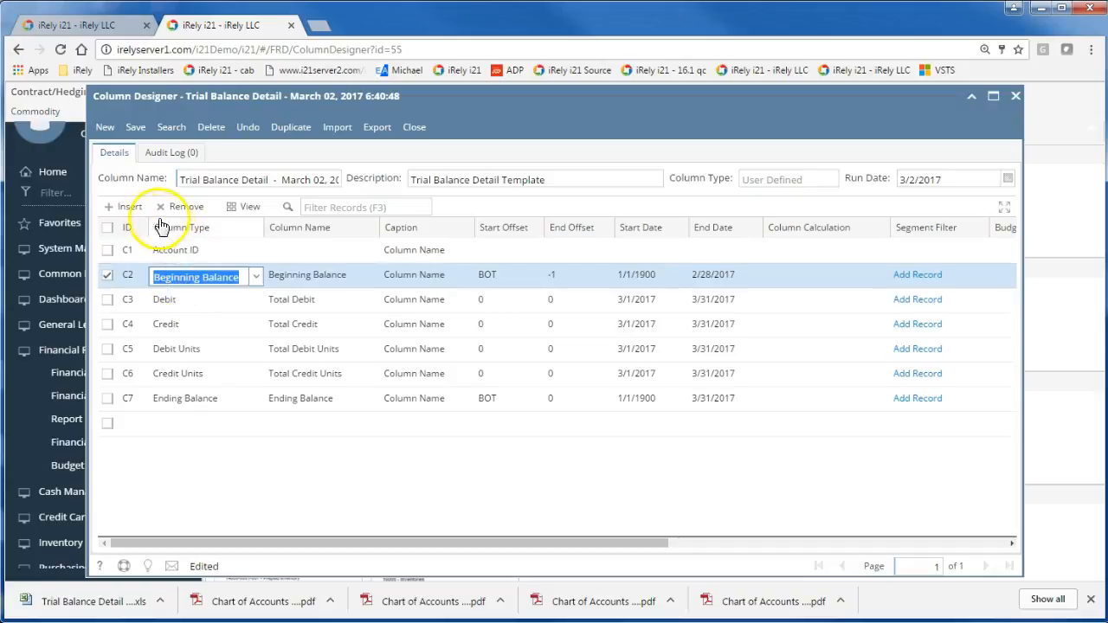
left_click(136, 211)
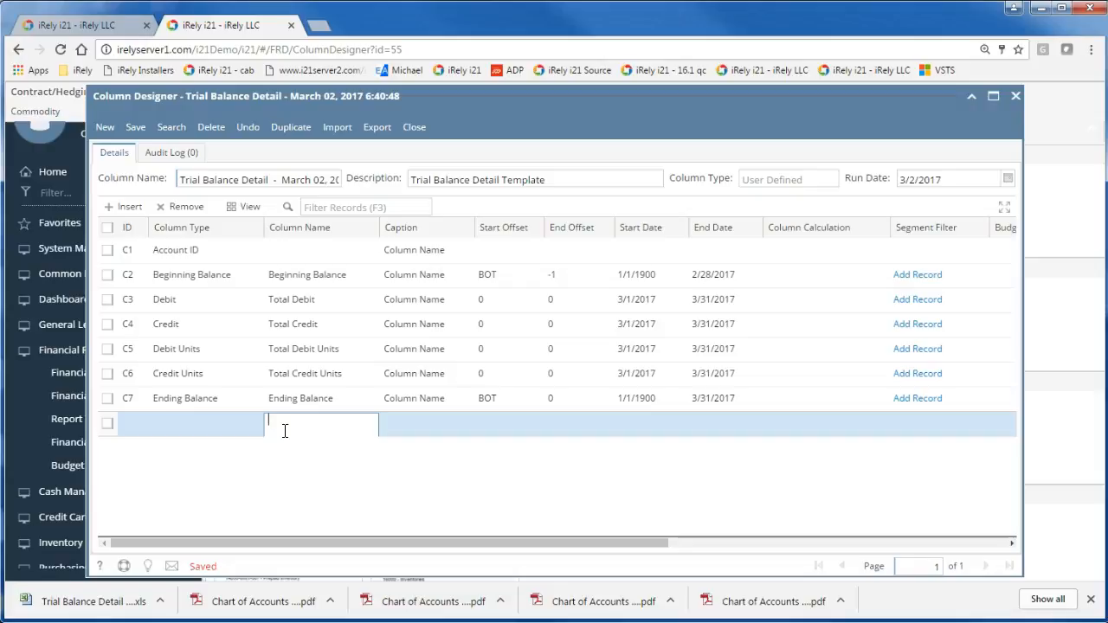
left_click(254, 427)
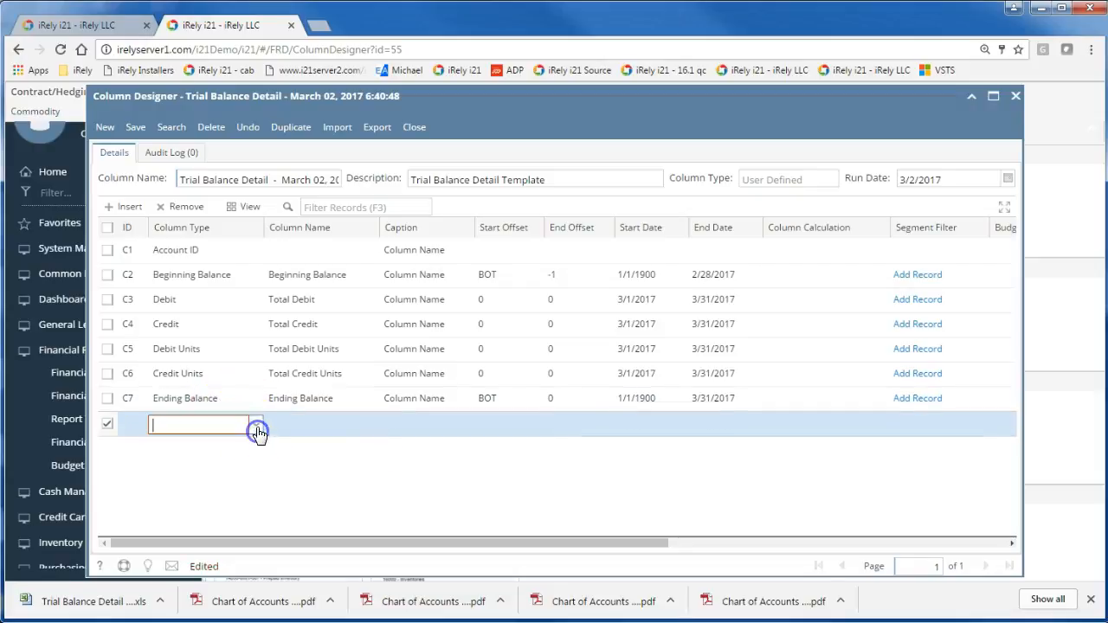
left_click(257, 427)
left_click(230, 332)
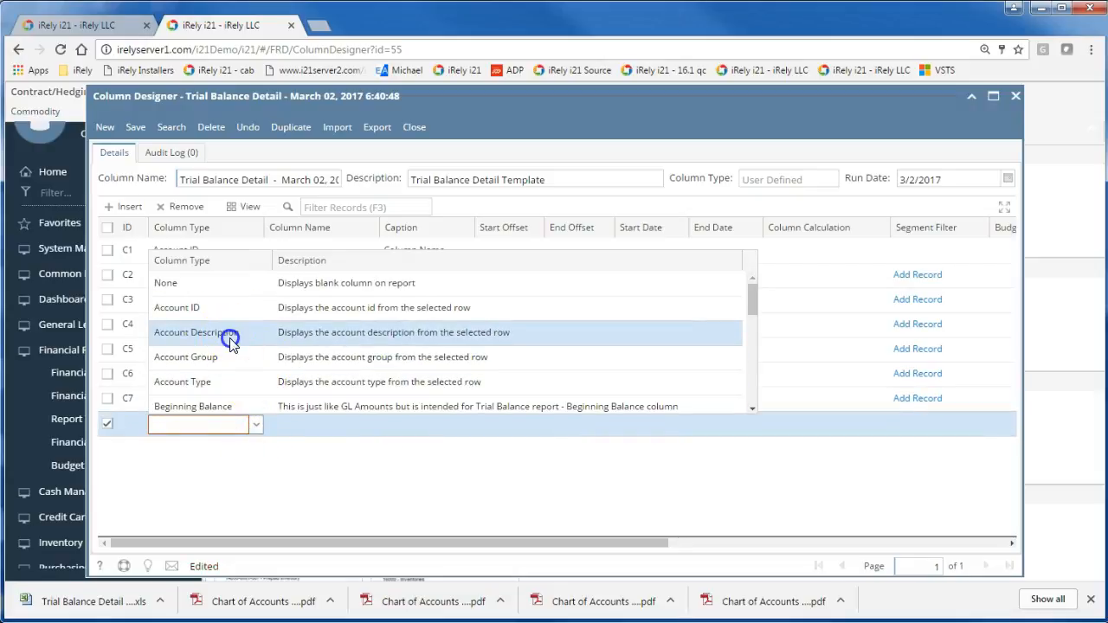
left_click(286, 418)
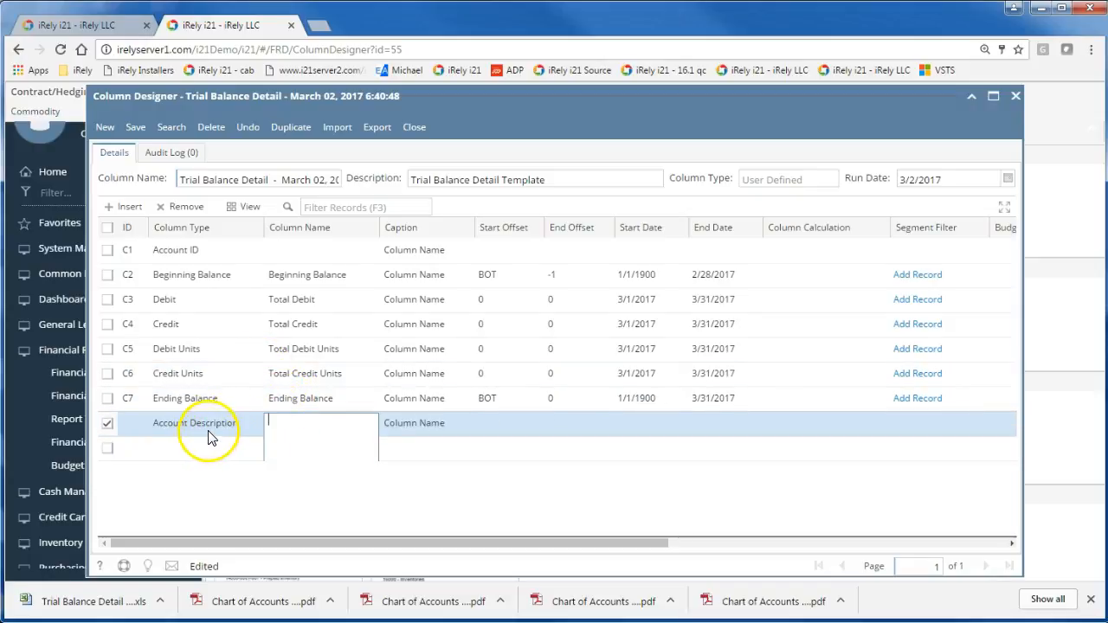
left_click_drag(208, 435, 223, 267)
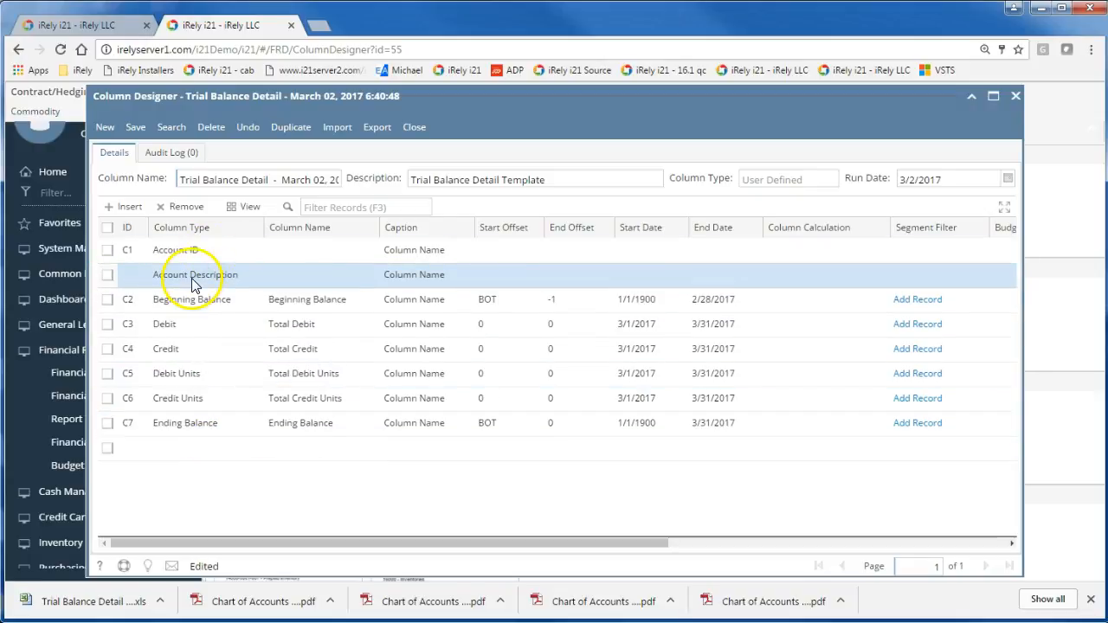
Save and close the column definition, and regenerate the Trial Balance Detail report
left_click(135, 129)
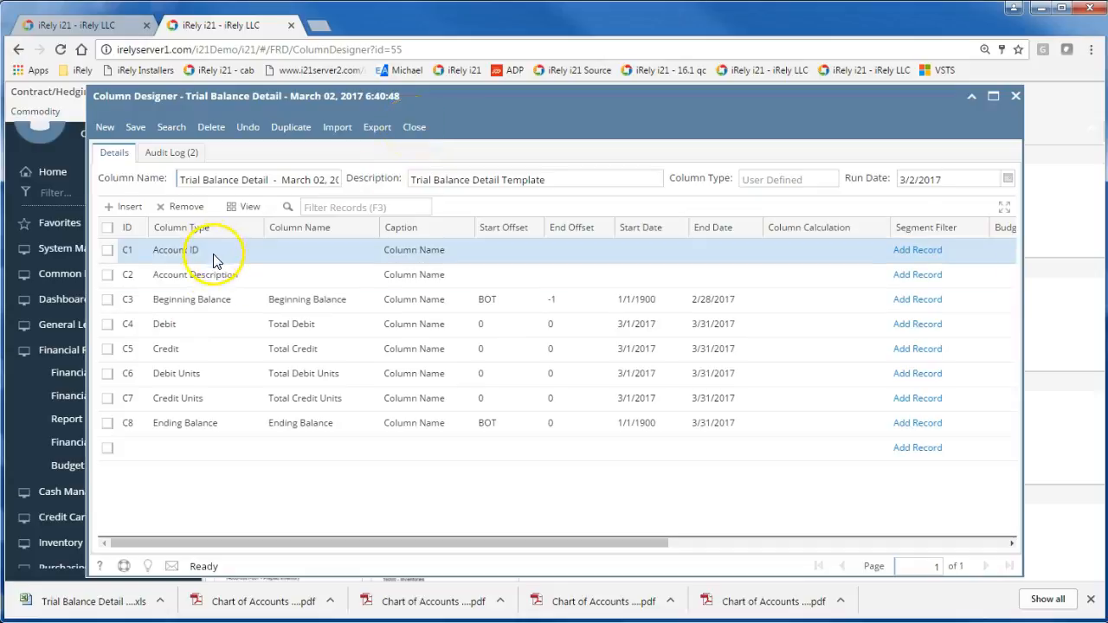
left_click(412, 128)
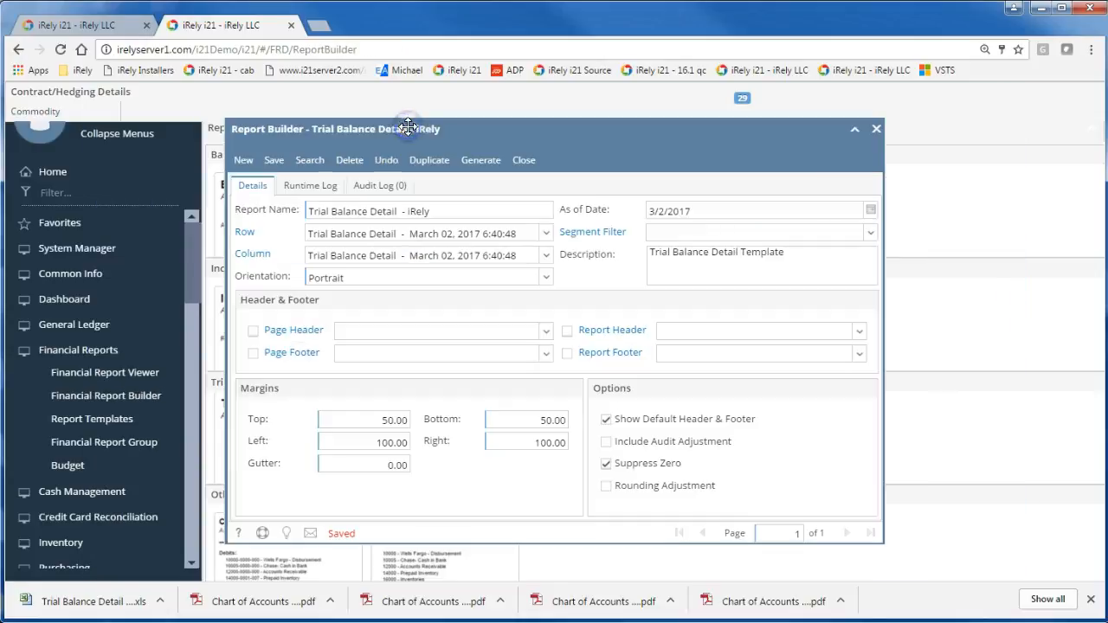
left_click(478, 163)
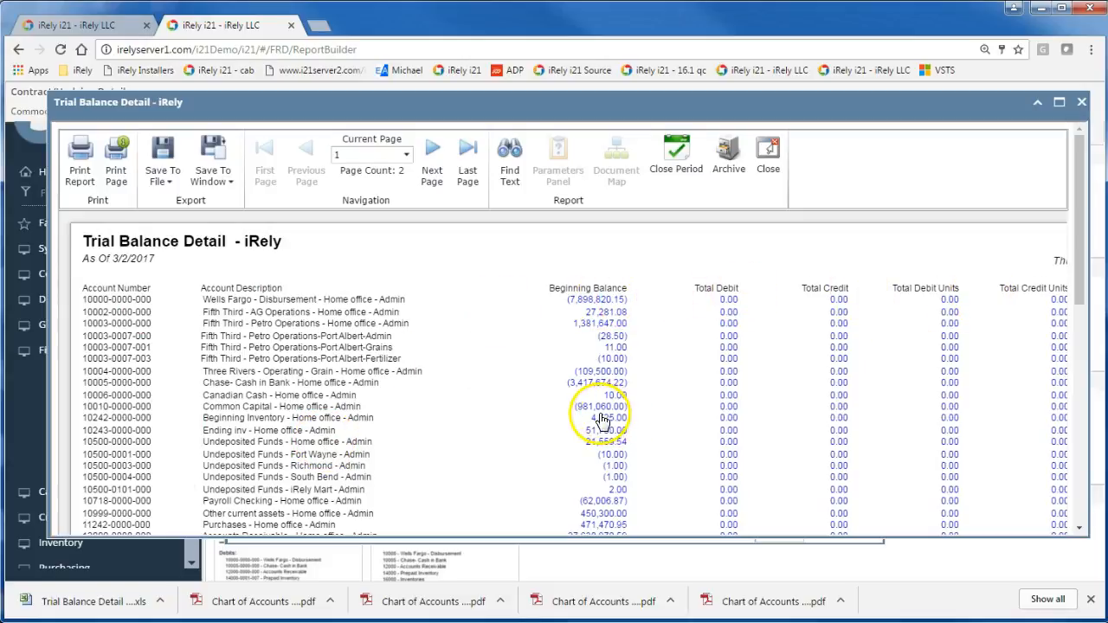
Export the regenerated report to an Xls file and open the new download in Excel
left_click(173, 185)
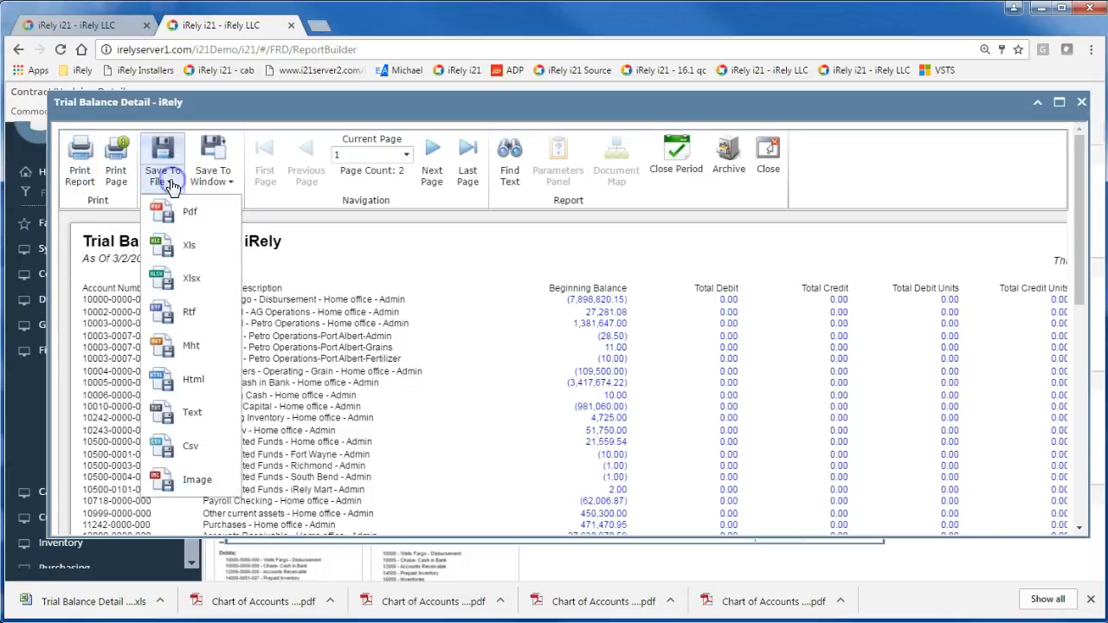
left_click(191, 258)
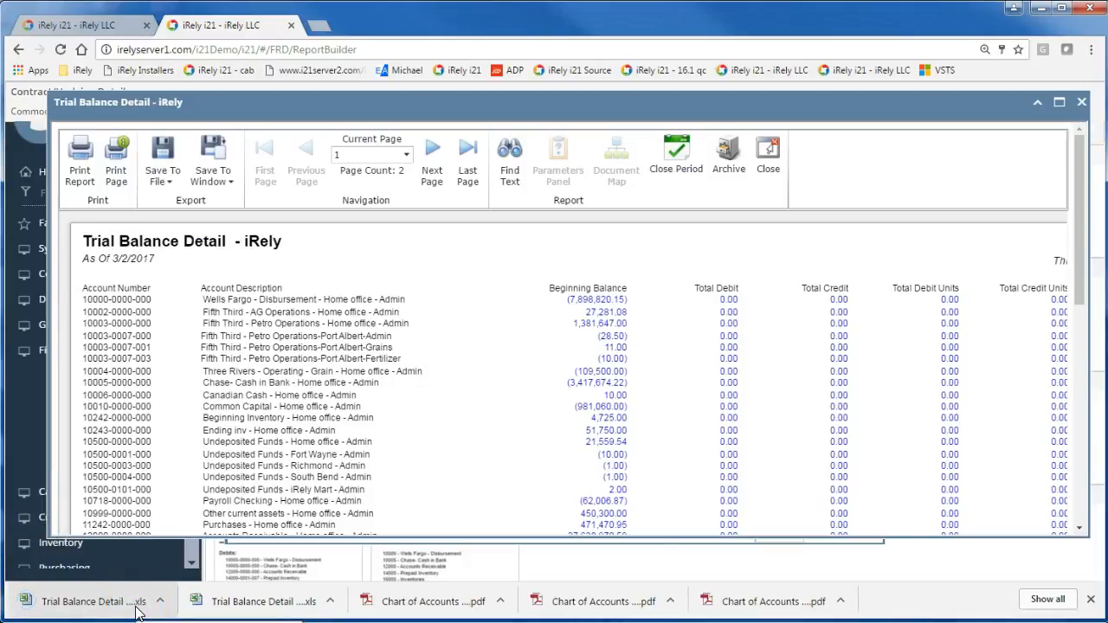
left_click(98, 606)
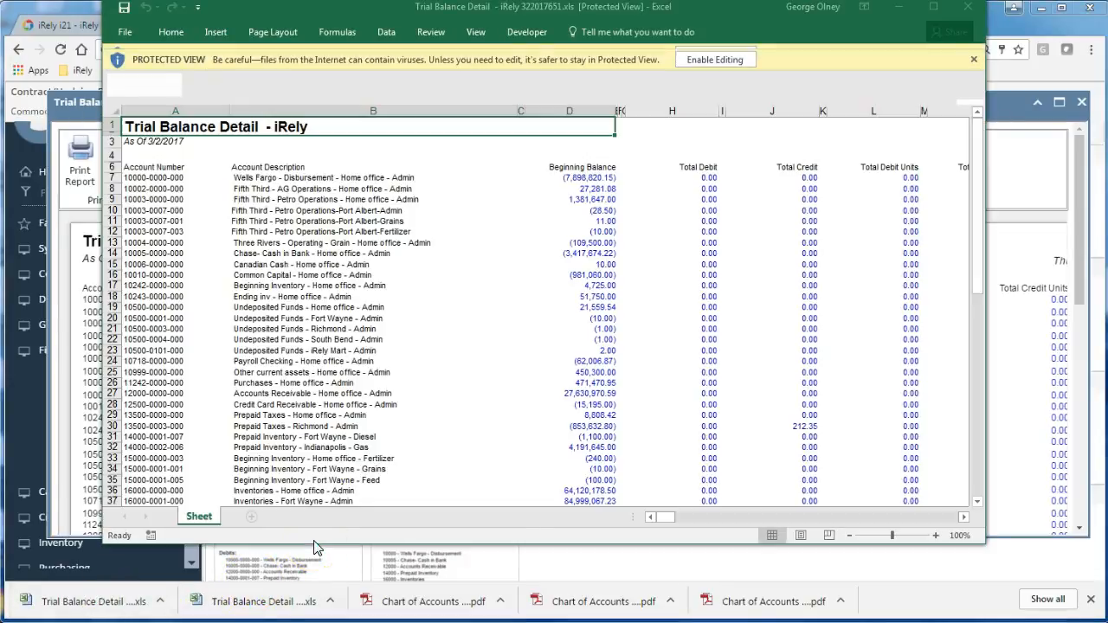
Check the cells across row 13 to see how the account number, description and balance are split into columns
left_click(189, 242)
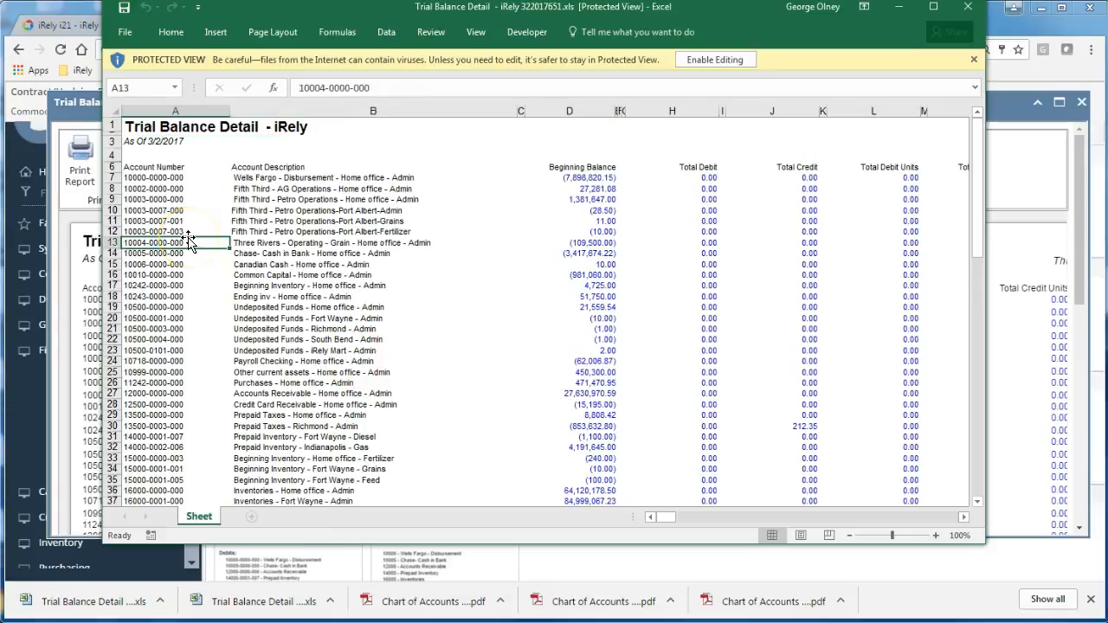
key("Right")
key("Right")
key("Right")
key("Left")
key("Left")
key("Left")
Look up the Account Number column from row 13 through its header to the As Of date line
key("Up")
key("Up")
key("Up")
key("Up")
key("Up")
key("Up")
key("Up")
key("Up")
key("Up")
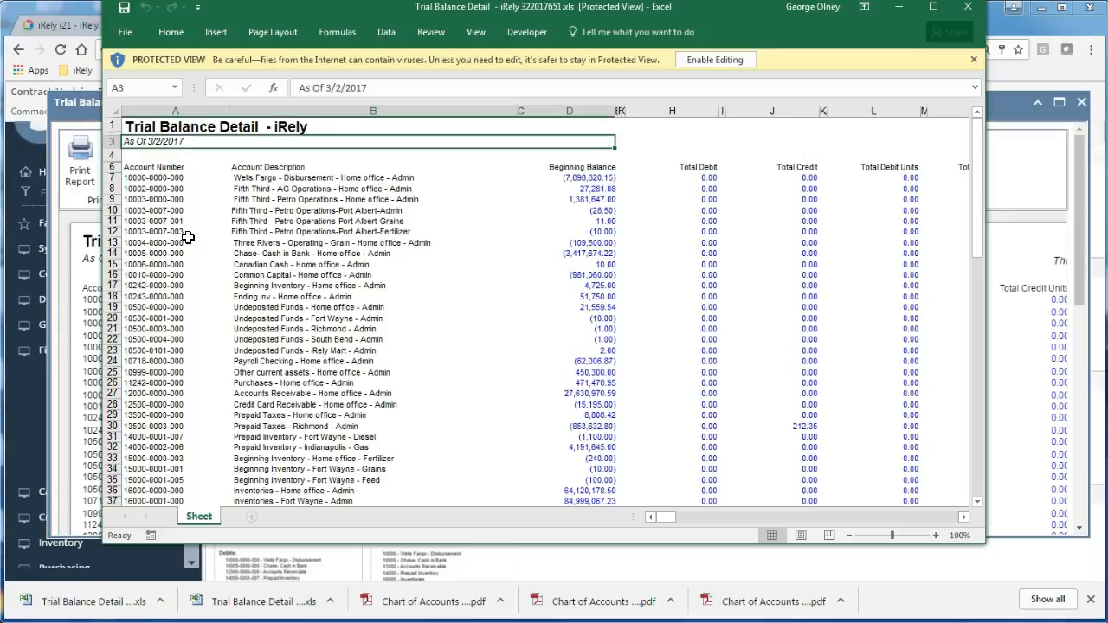